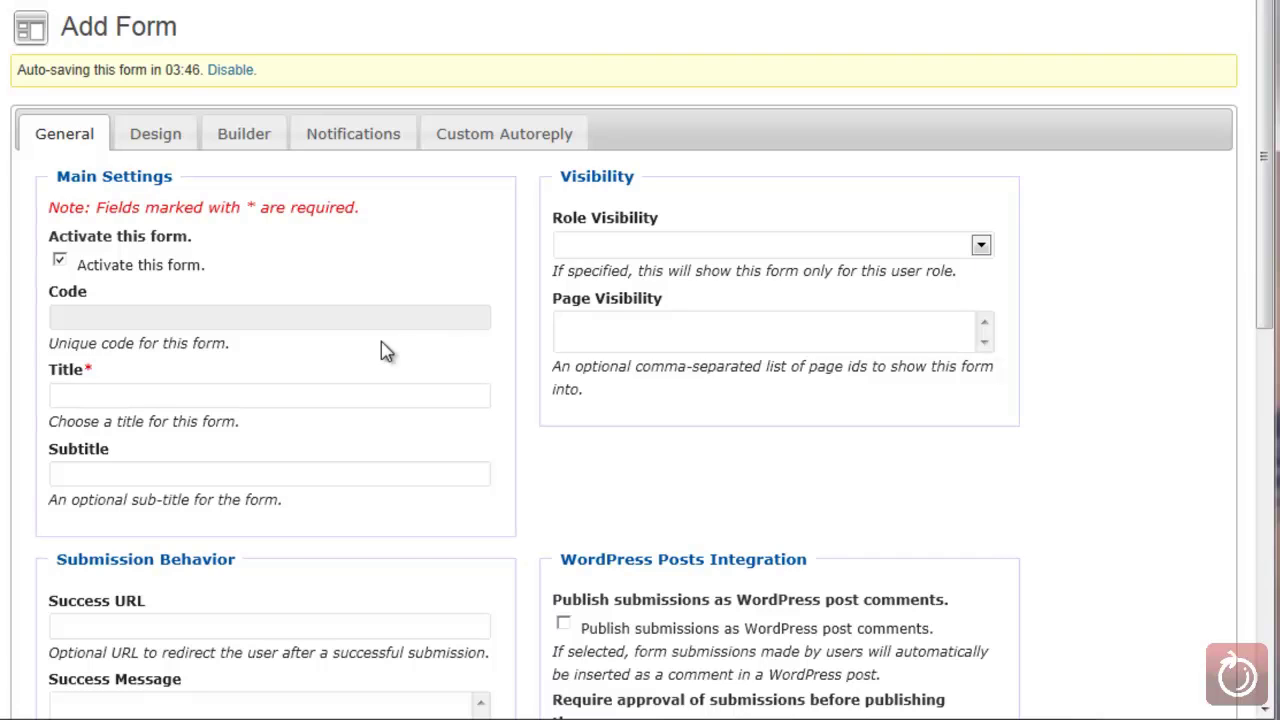
Give the new form the title "Our Request Form"
click(300, 318)
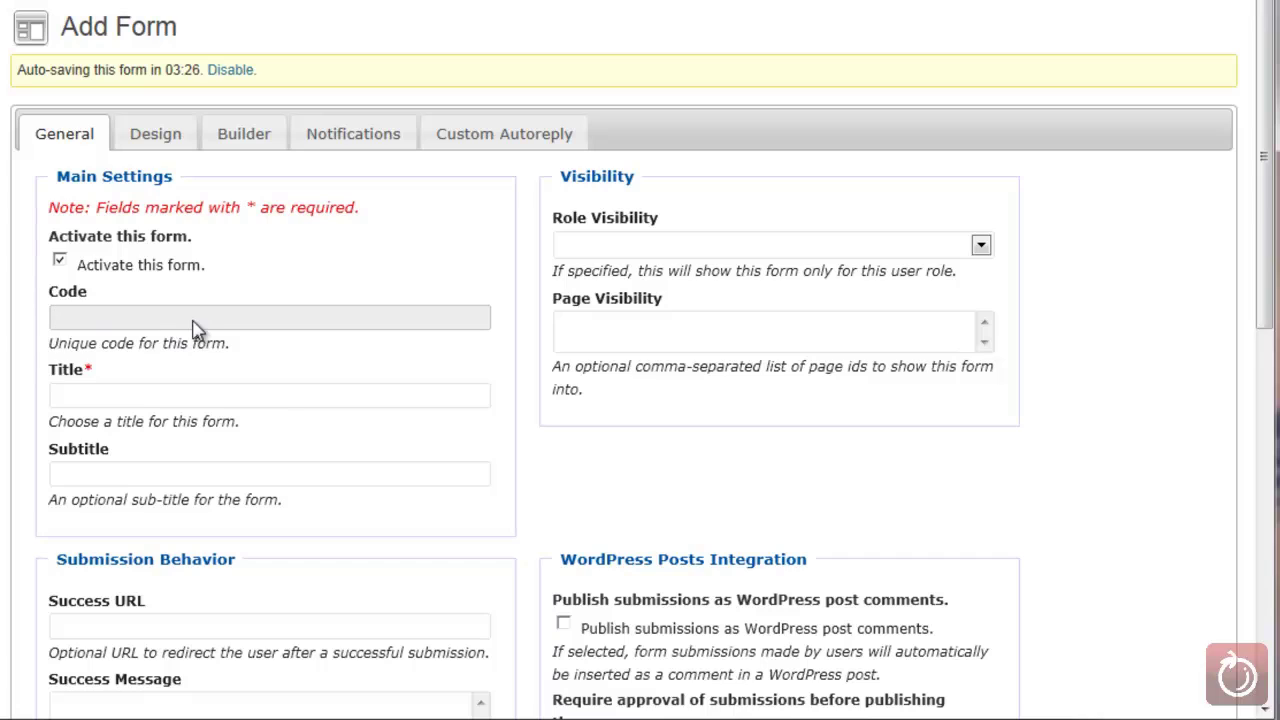
click(153, 395)
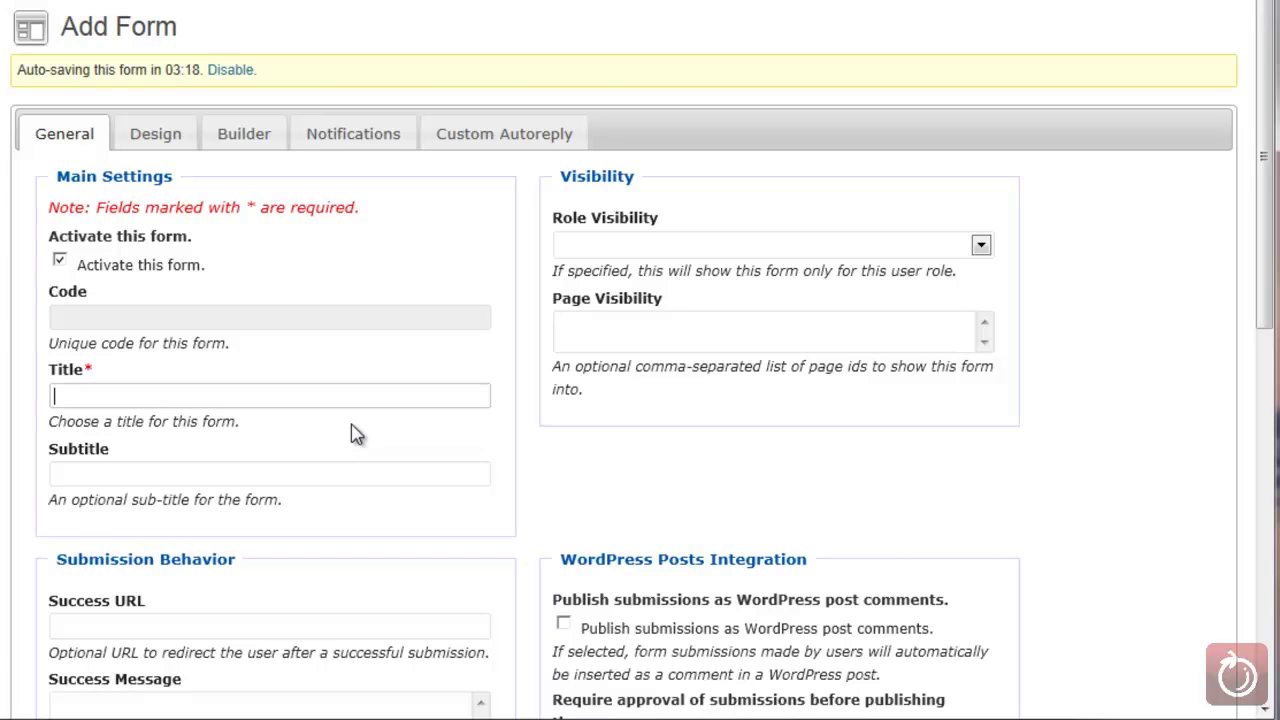
text(Our Request )
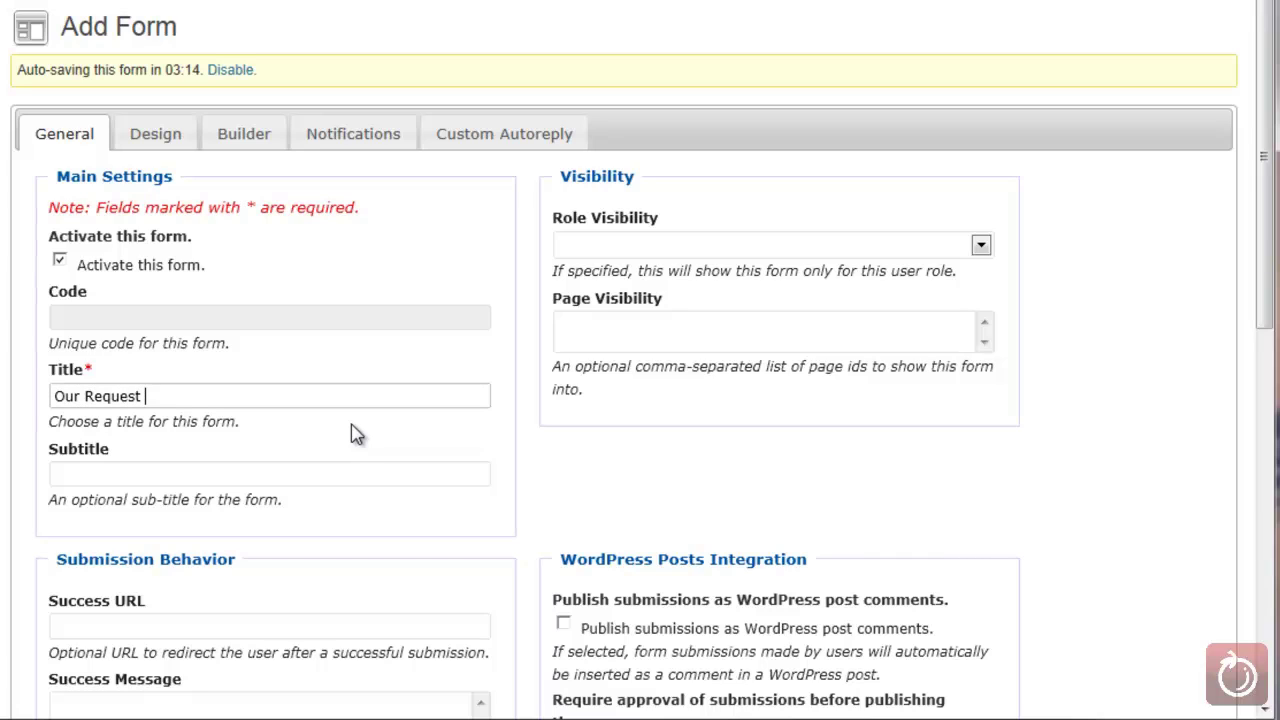
text(Form)
key(Tab)
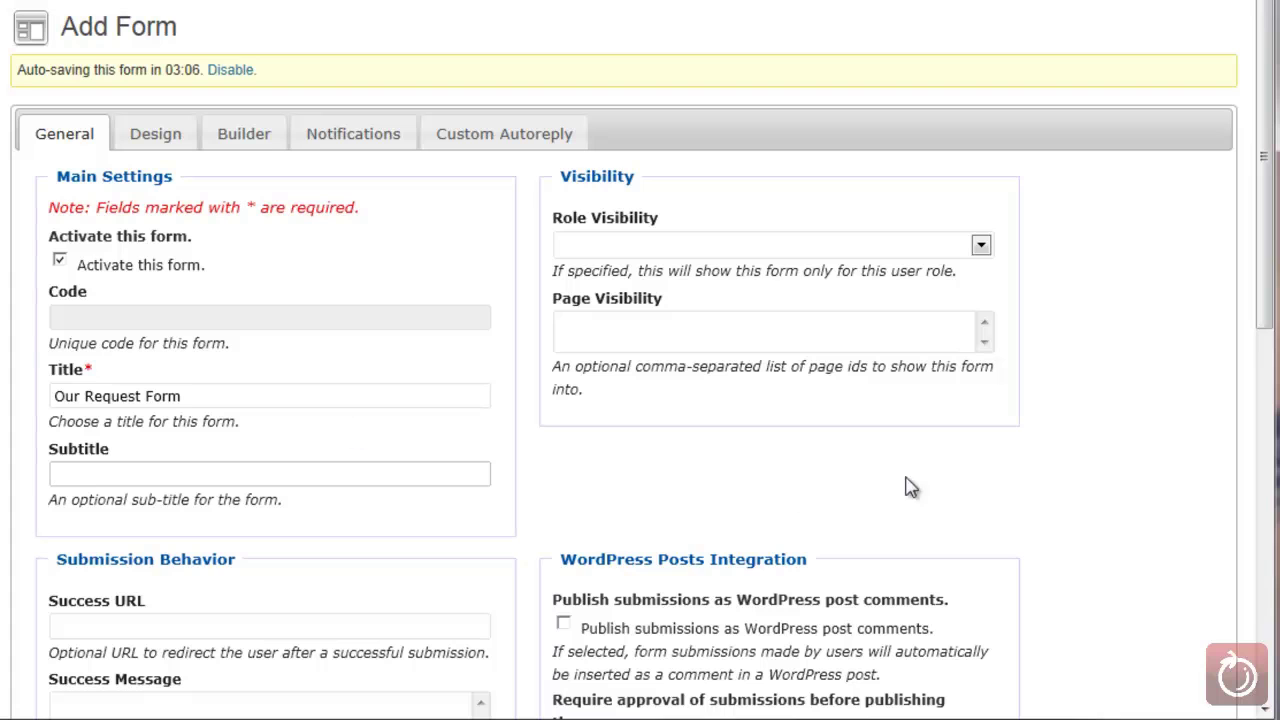
Review the general options for submission behavior, WordPress posts integration and role and page visibility
drag(1270, 262, 1206, 437)
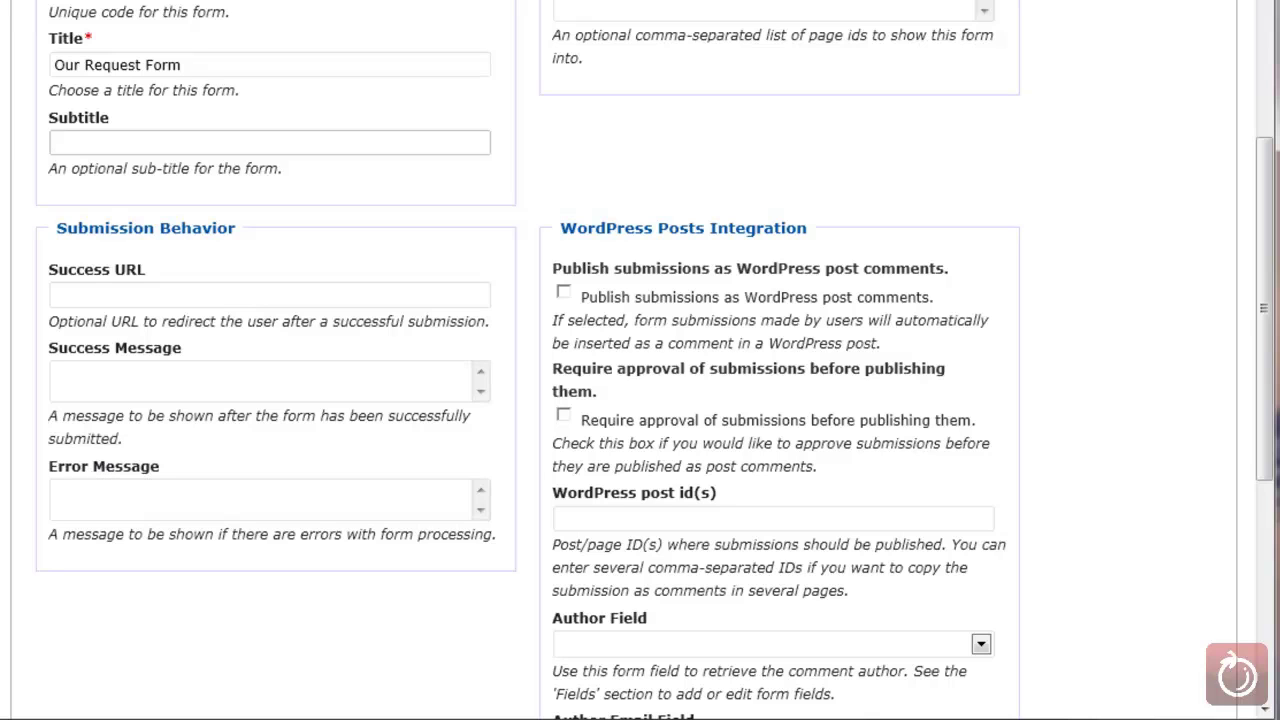
scroll(1176, 503, up, 3)
scroll(1176, 503, up, 2)
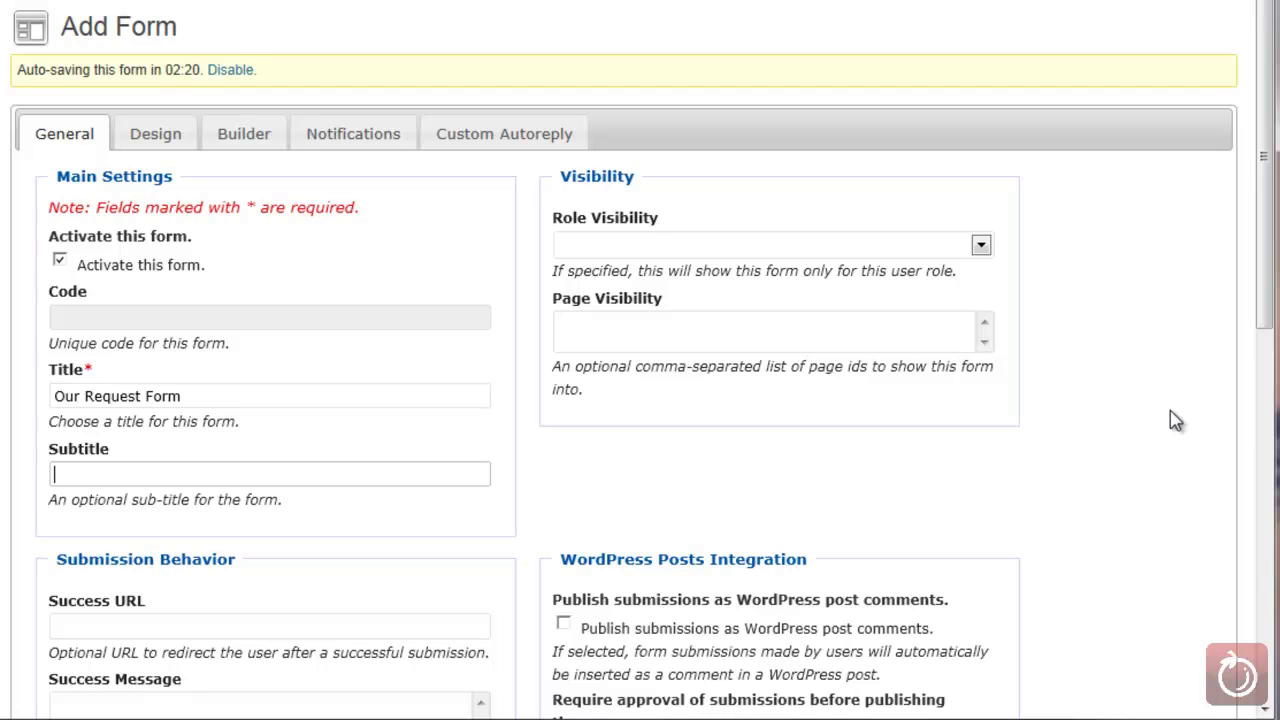
scroll(1175, 420, down, 3)
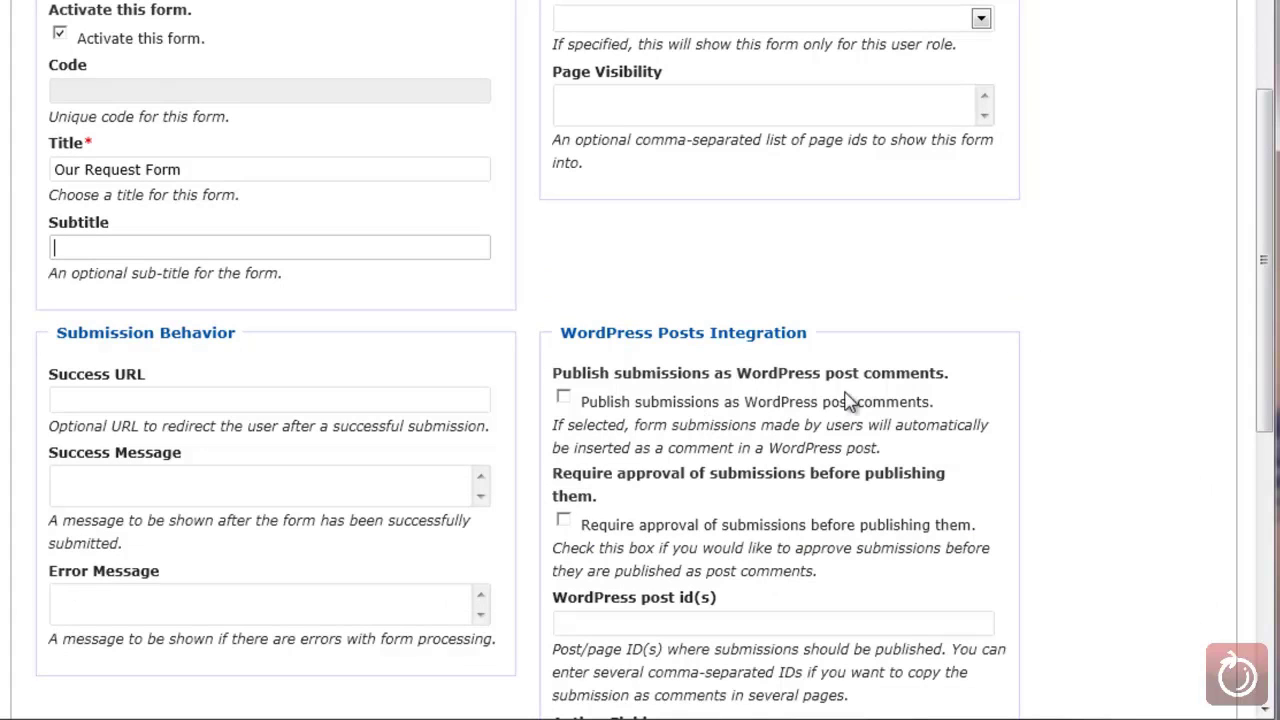
scroll(877, 395, down, 3)
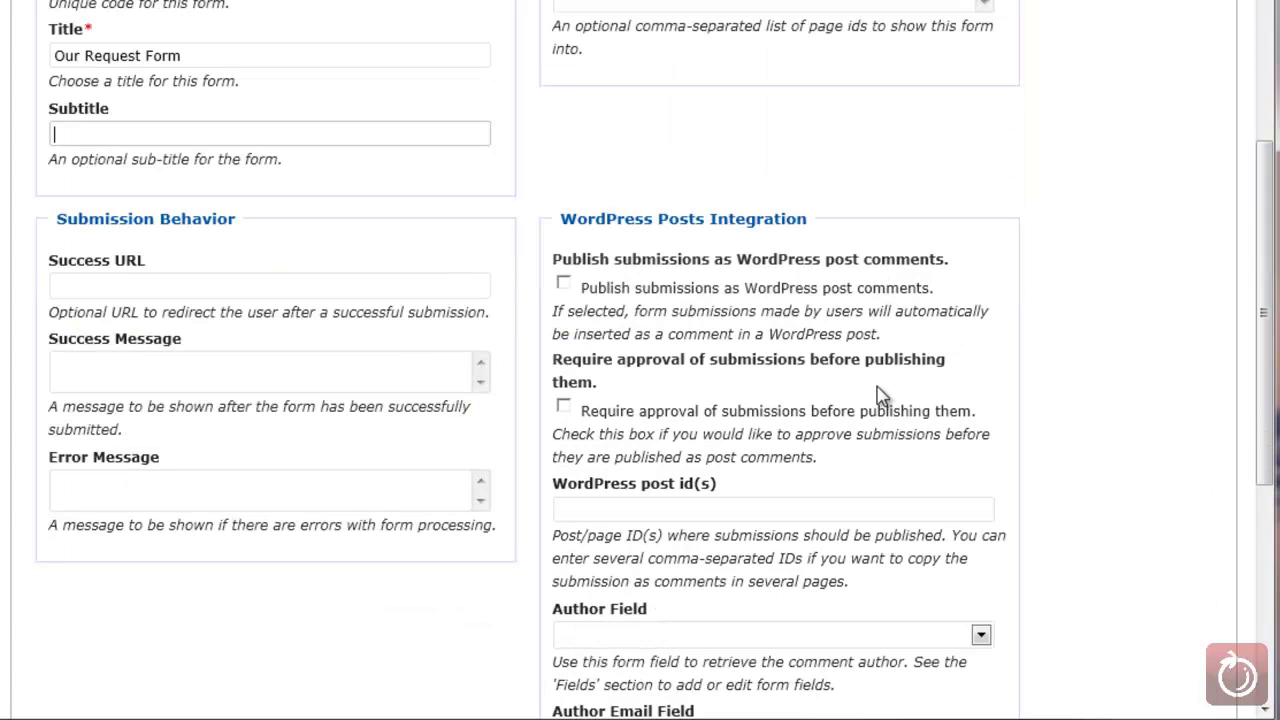
scroll(878, 390, down, 1)
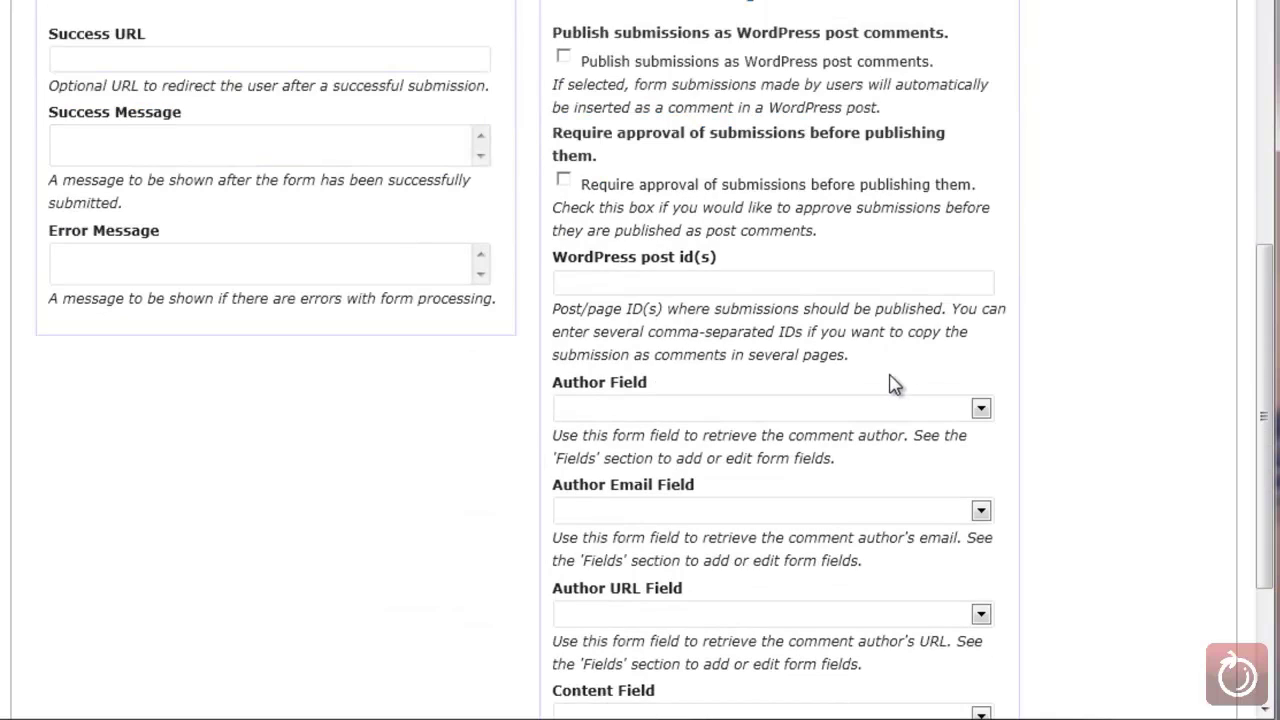
scroll(735, 388, up, 3)
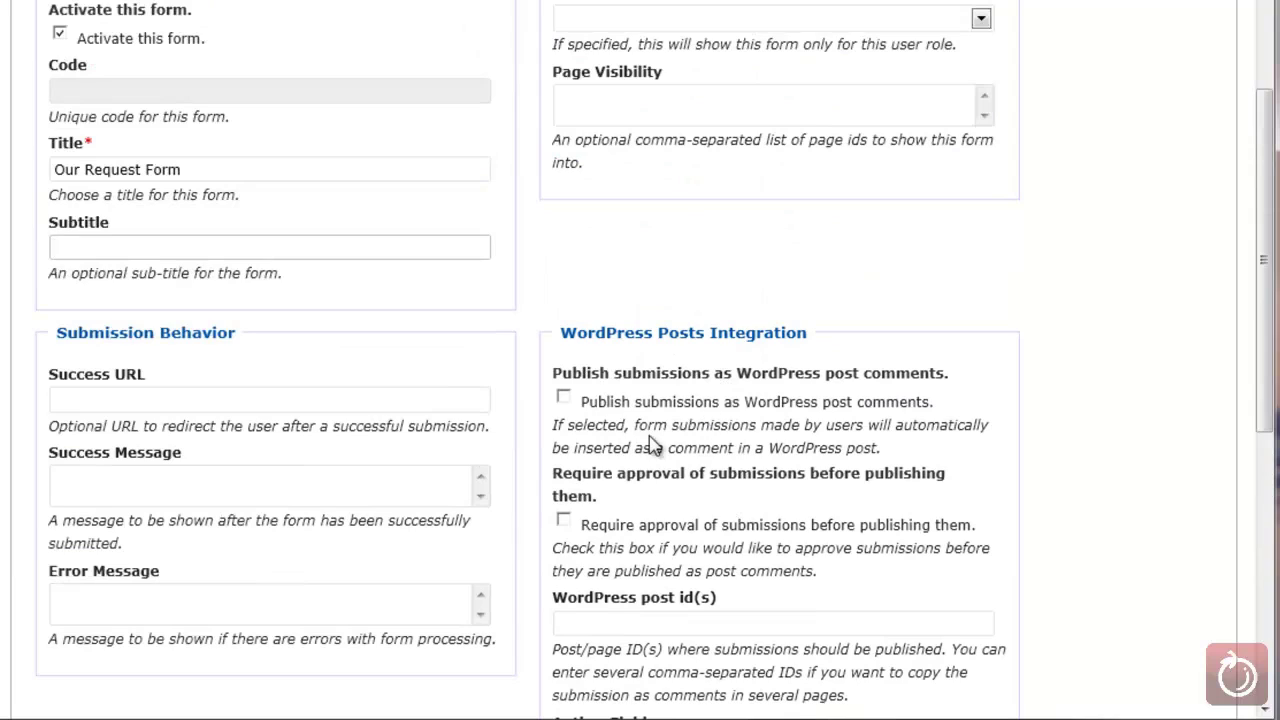
scroll(650, 445, up, 2)
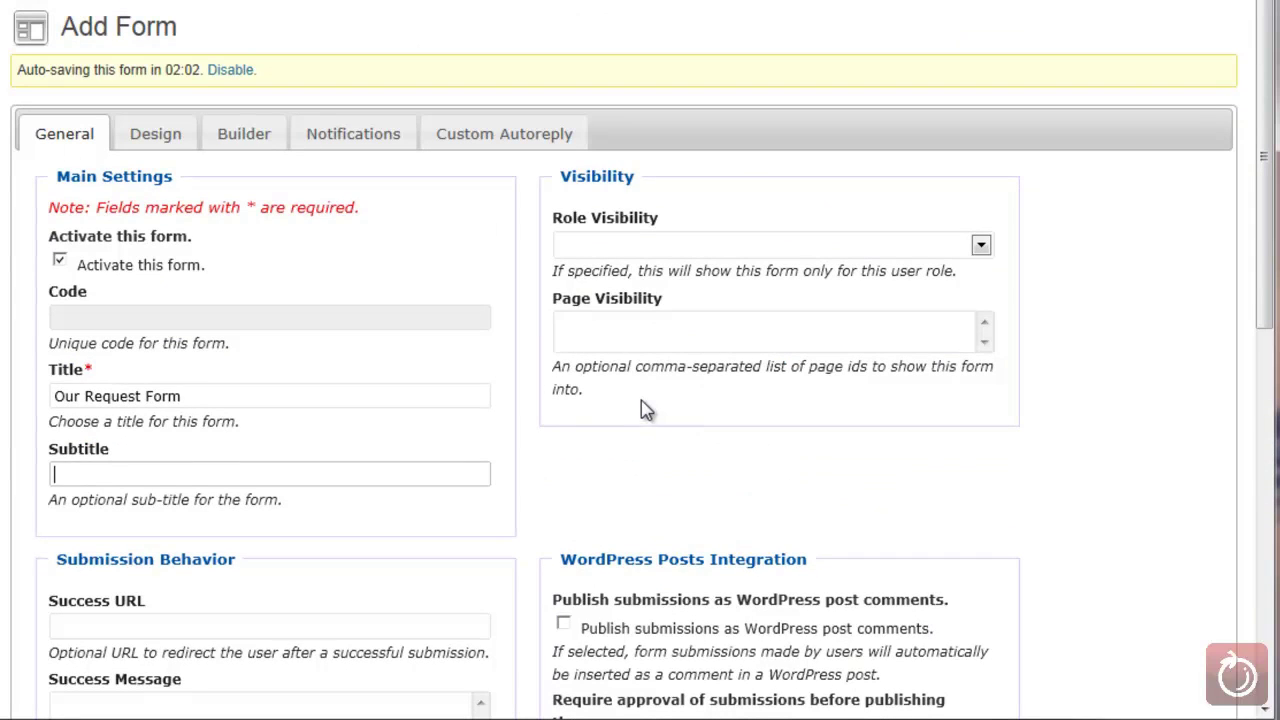
Set the form's design theme to Blue Berry
click(157, 145)
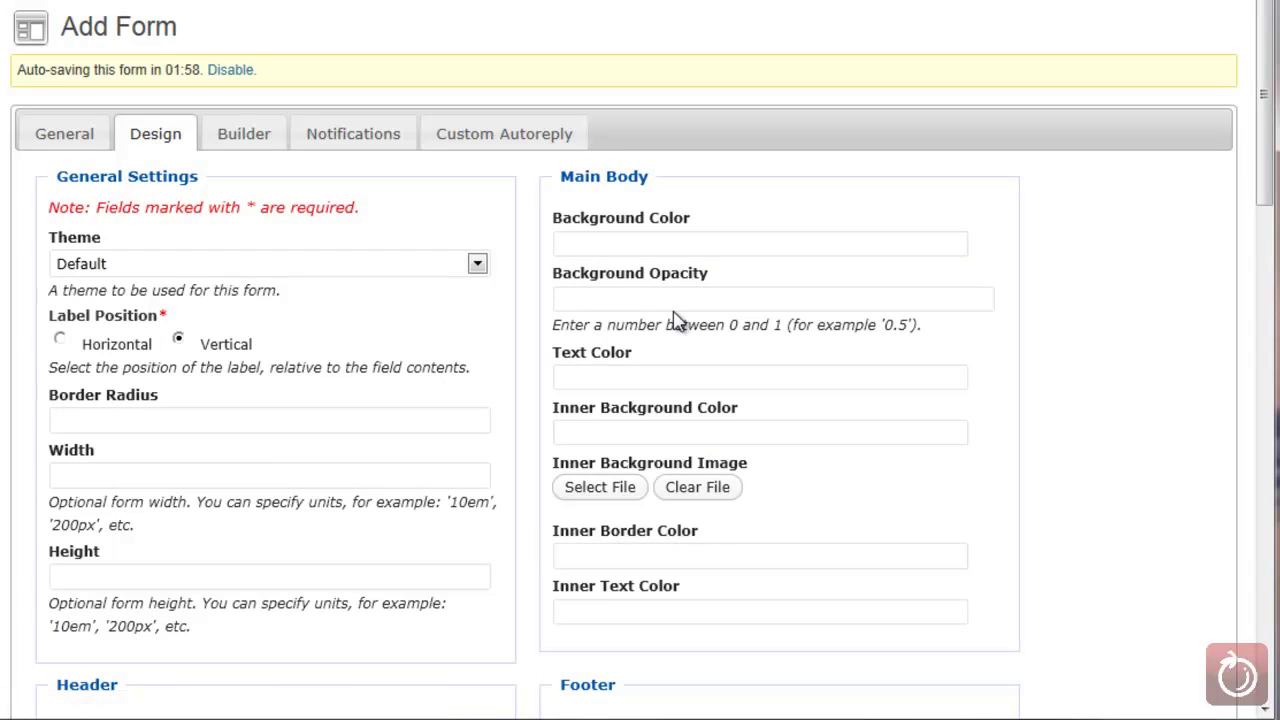
scroll(366, 363, down, 1)
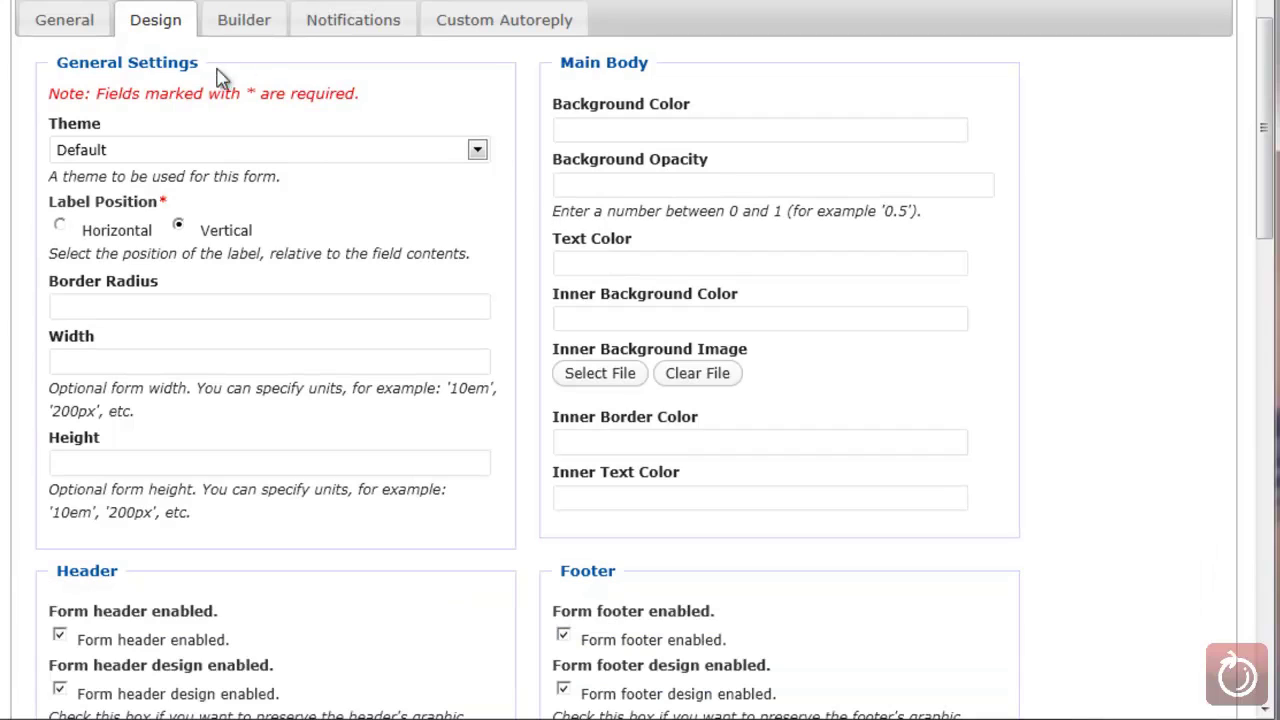
click(477, 150)
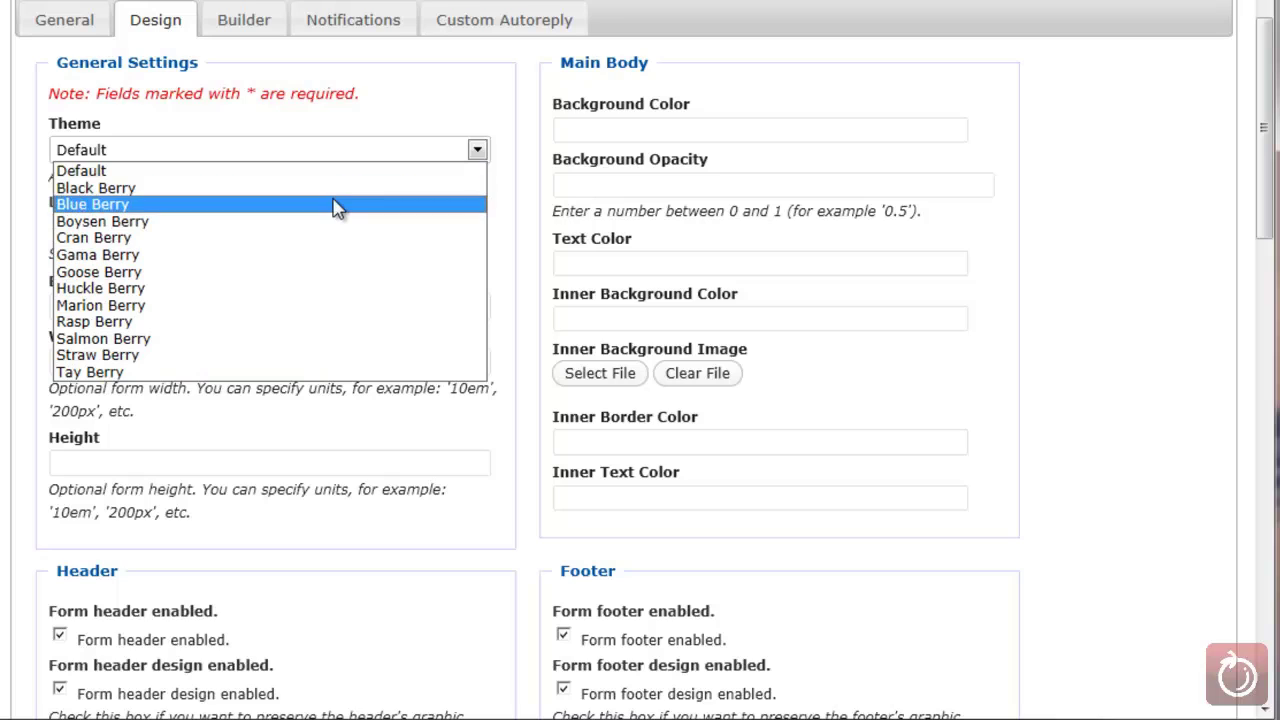
click(337, 213)
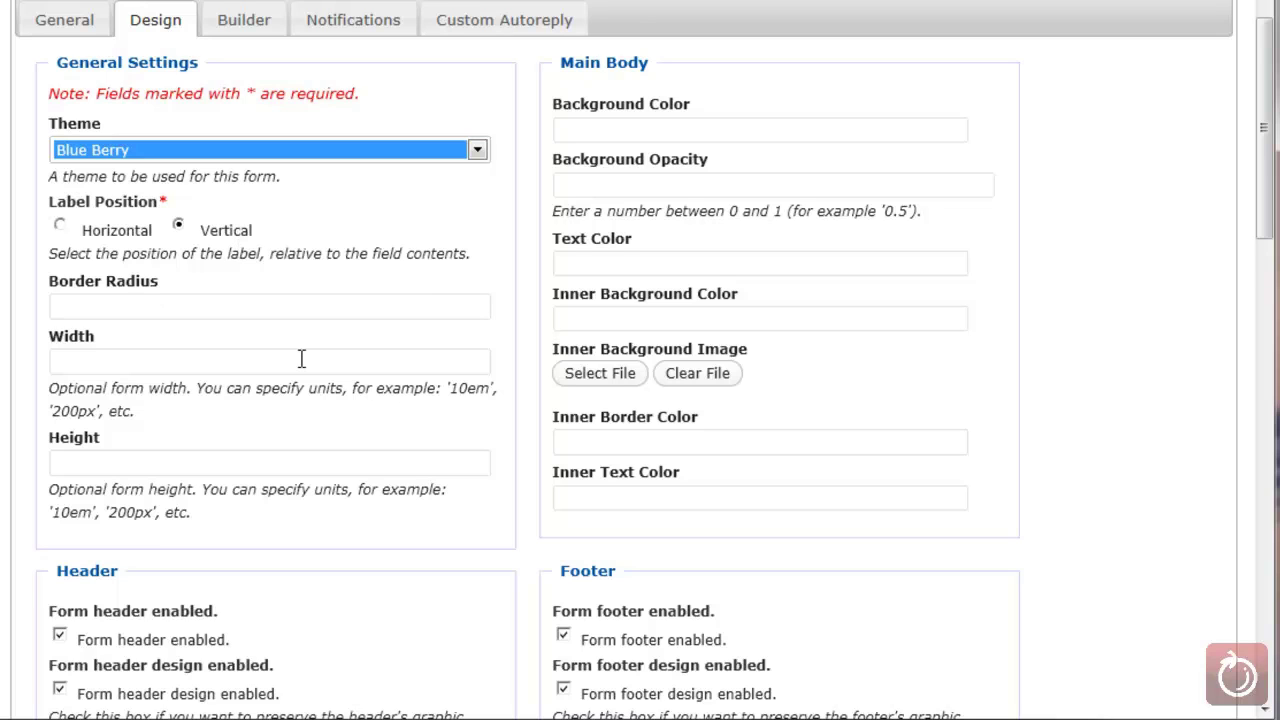
Set the form title's font family to "Impact, Charcoal, sans-serif" in the design settings
scroll(301, 358, down, 2)
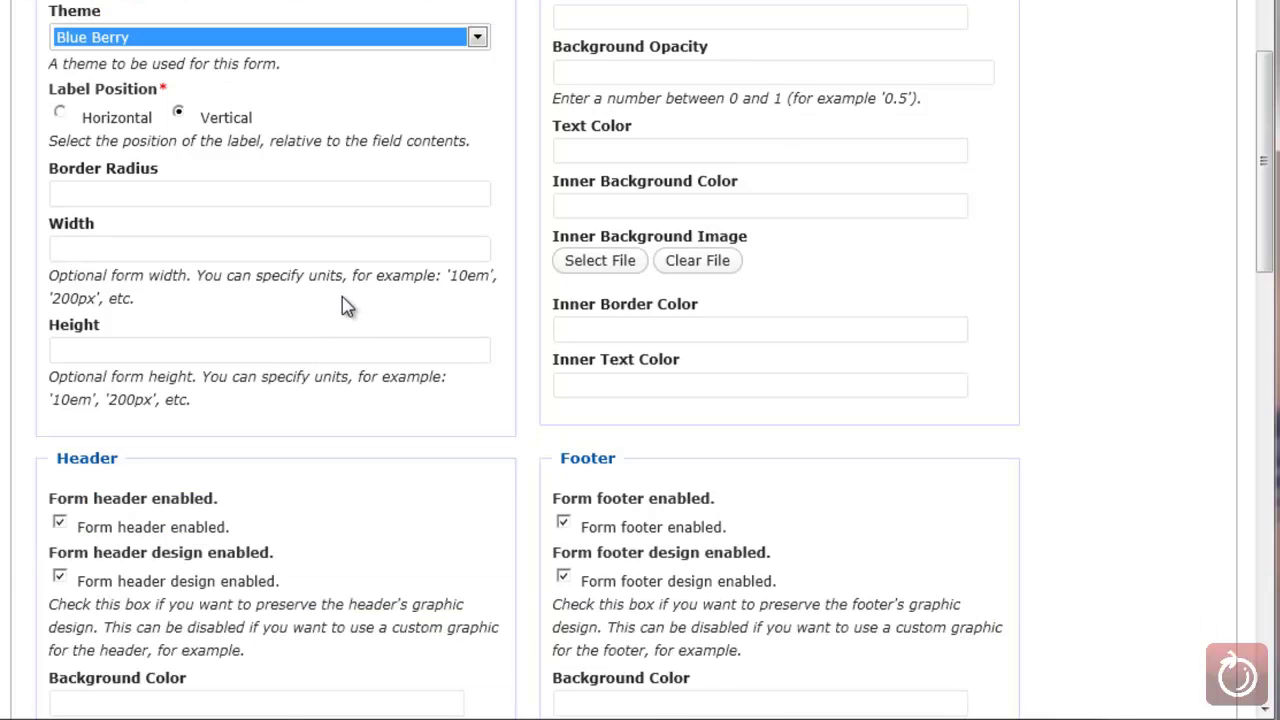
scroll(294, 397, down, 2)
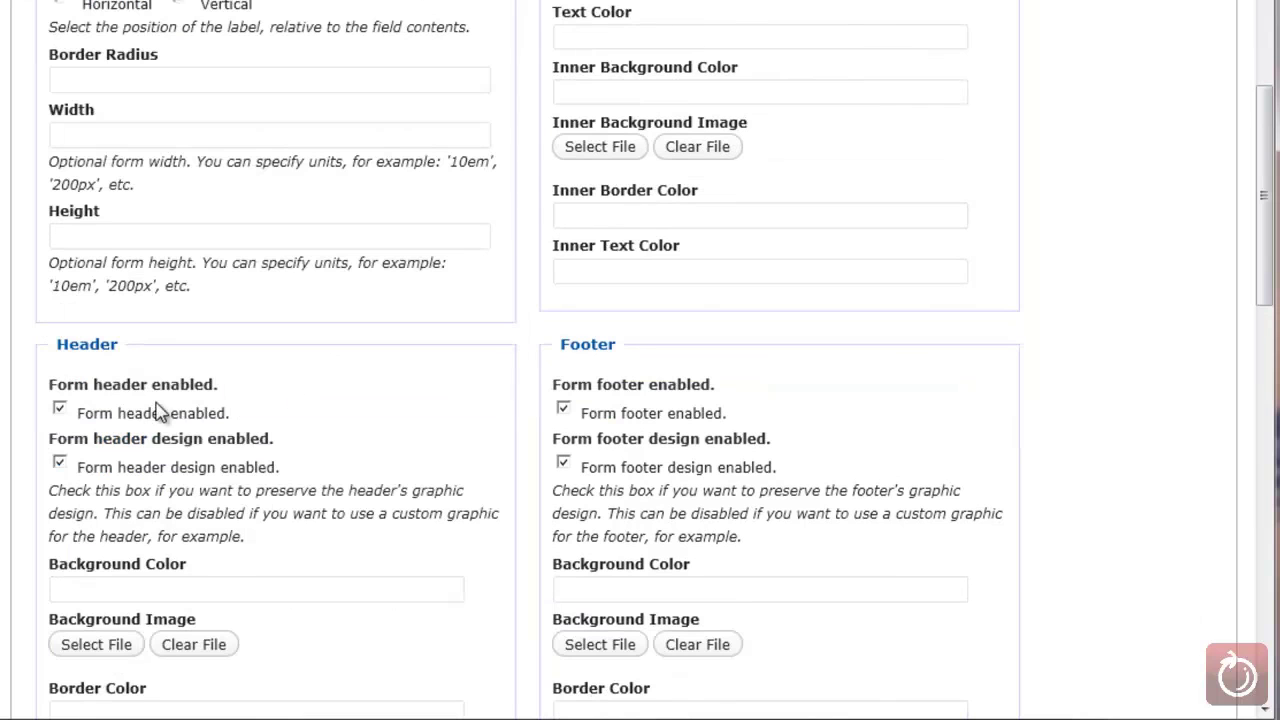
scroll(158, 420, down, 4)
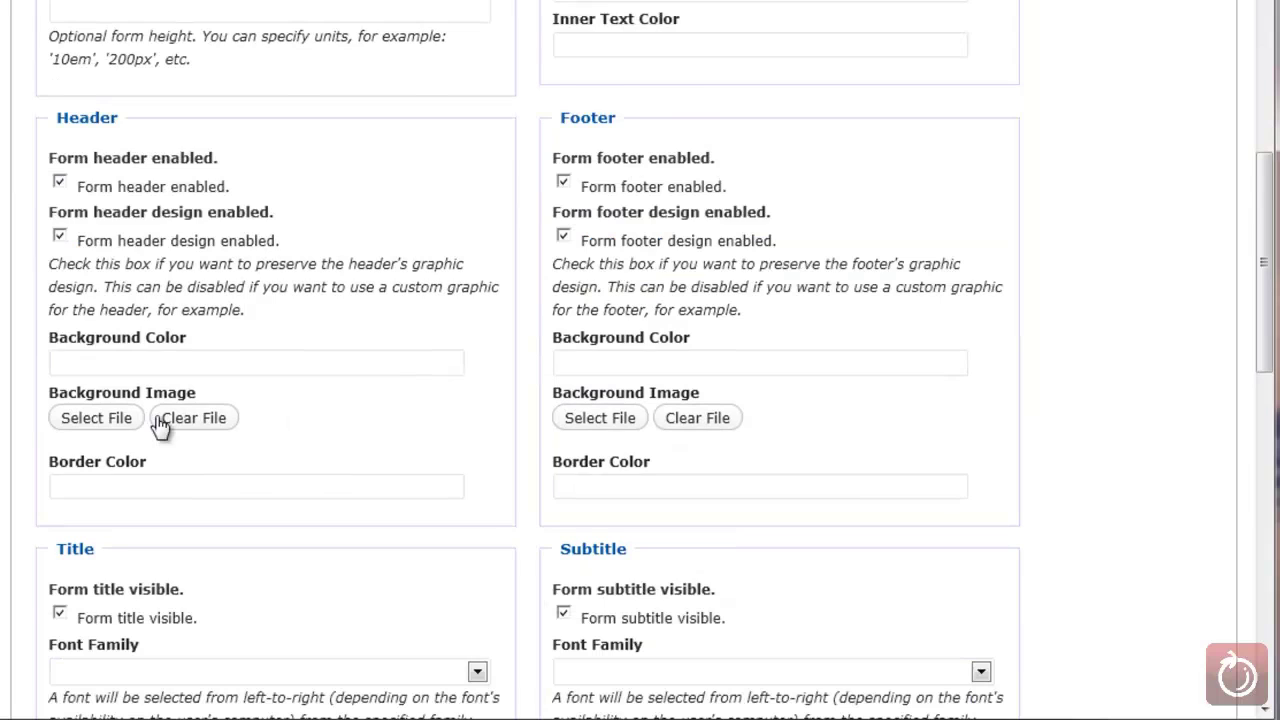
scroll(160, 425, down, 2)
scroll(160, 425, down, 2)
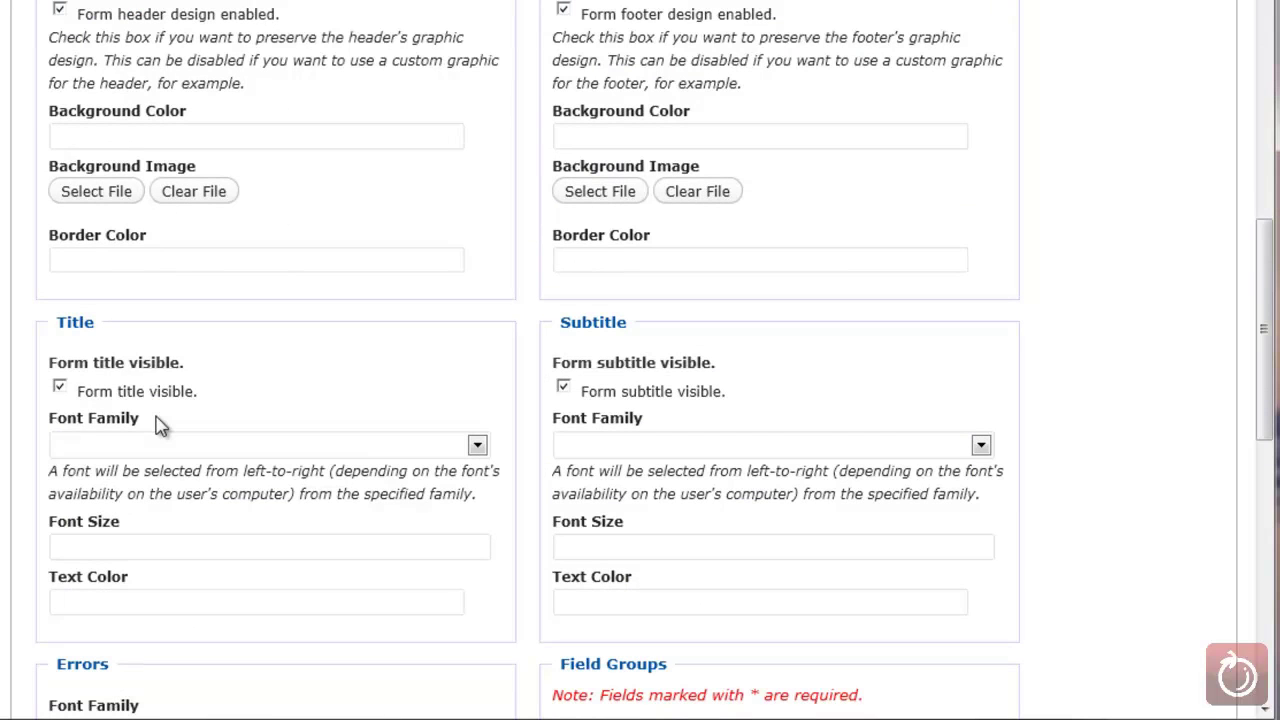
click(484, 450)
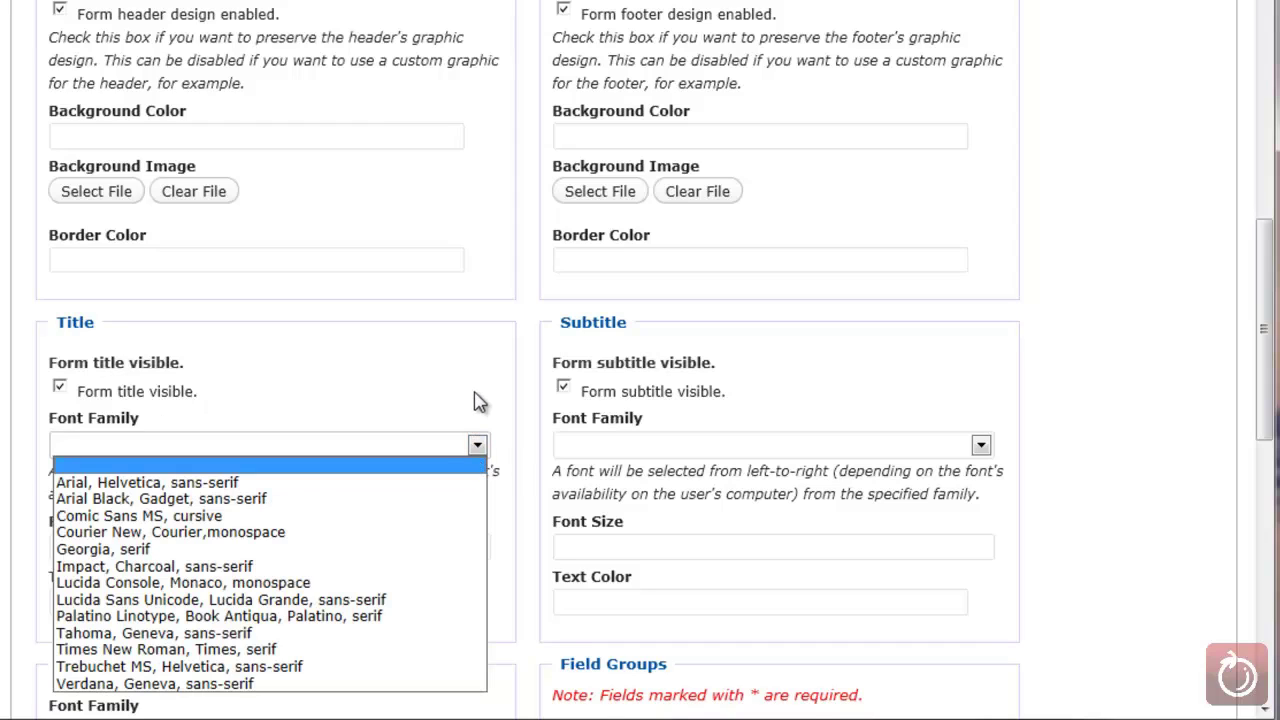
click(479, 402)
click(480, 448)
click(410, 566)
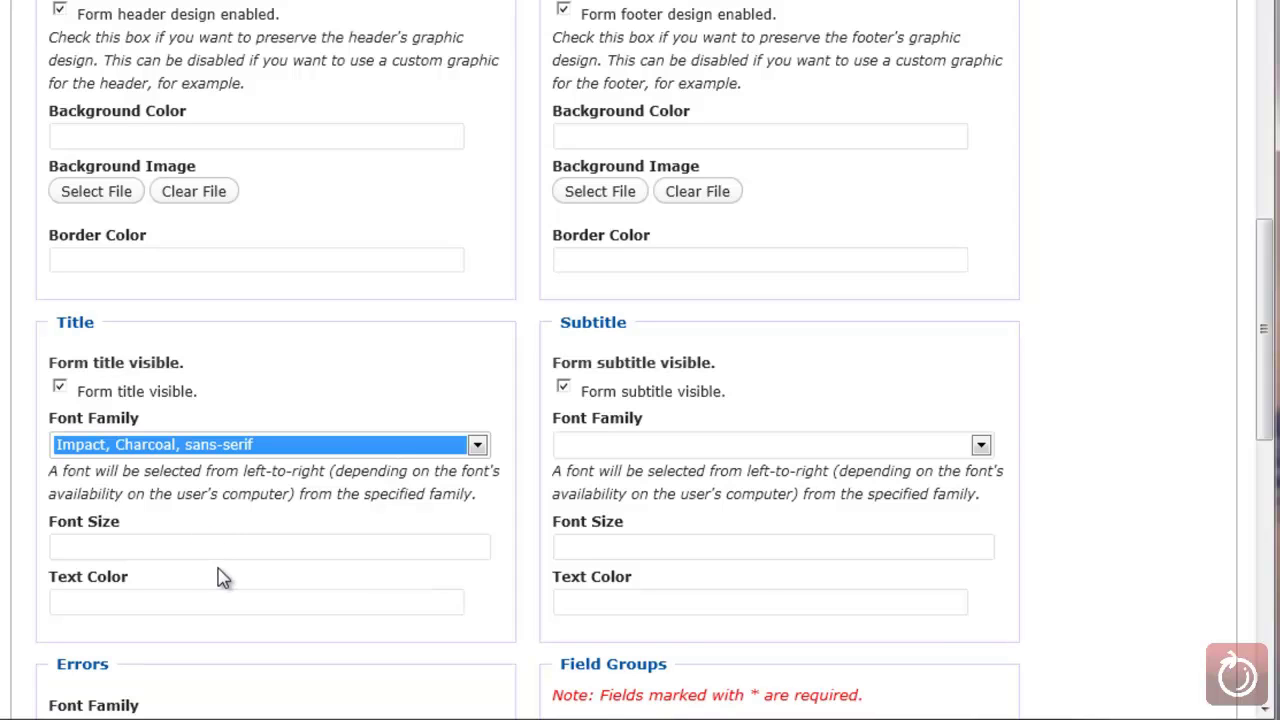
Add Text box, Date picker and Address widgets, in that order, to the existing group on the form canvas
drag(1270, 418, 1197, 217)
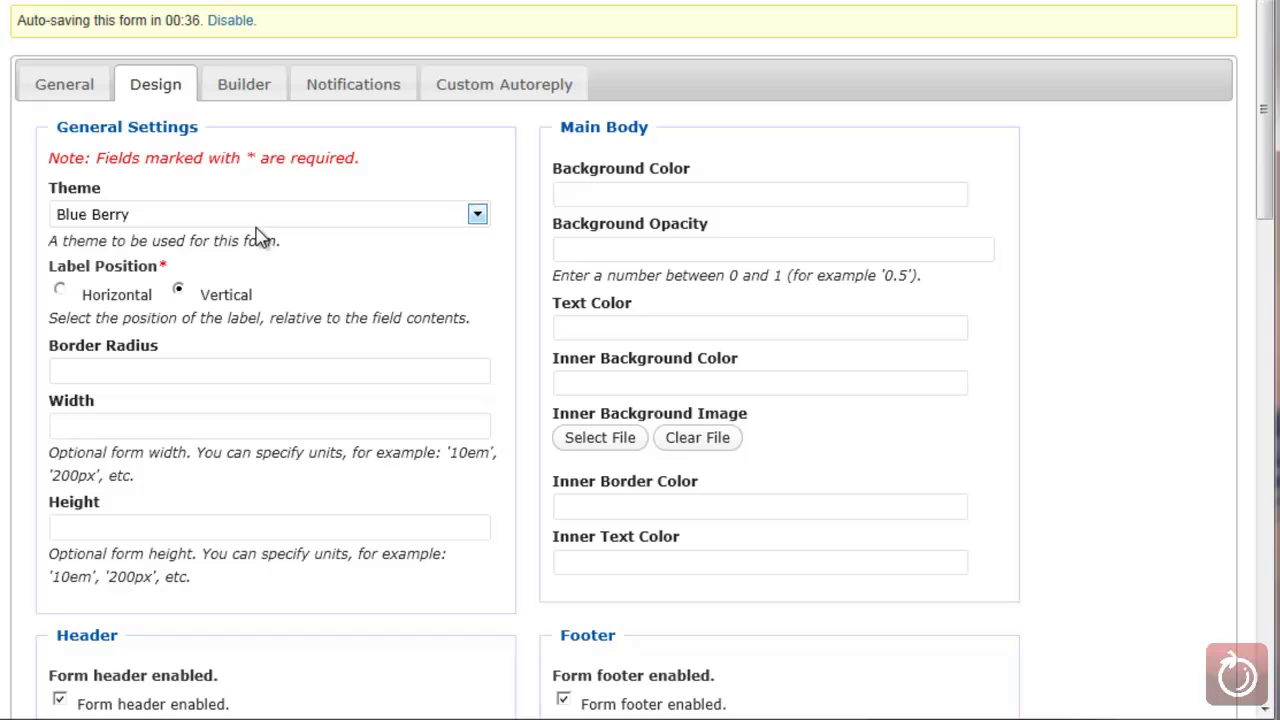
click(246, 94)
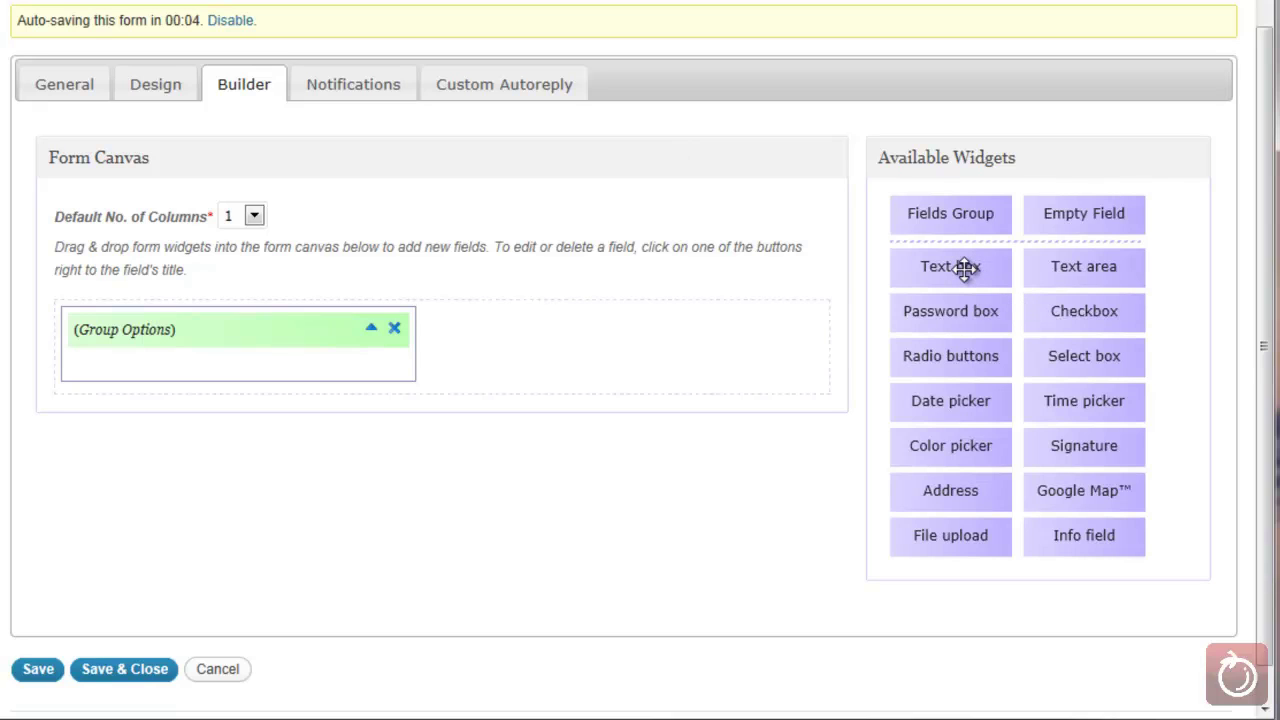
drag(966, 266, 171, 366)
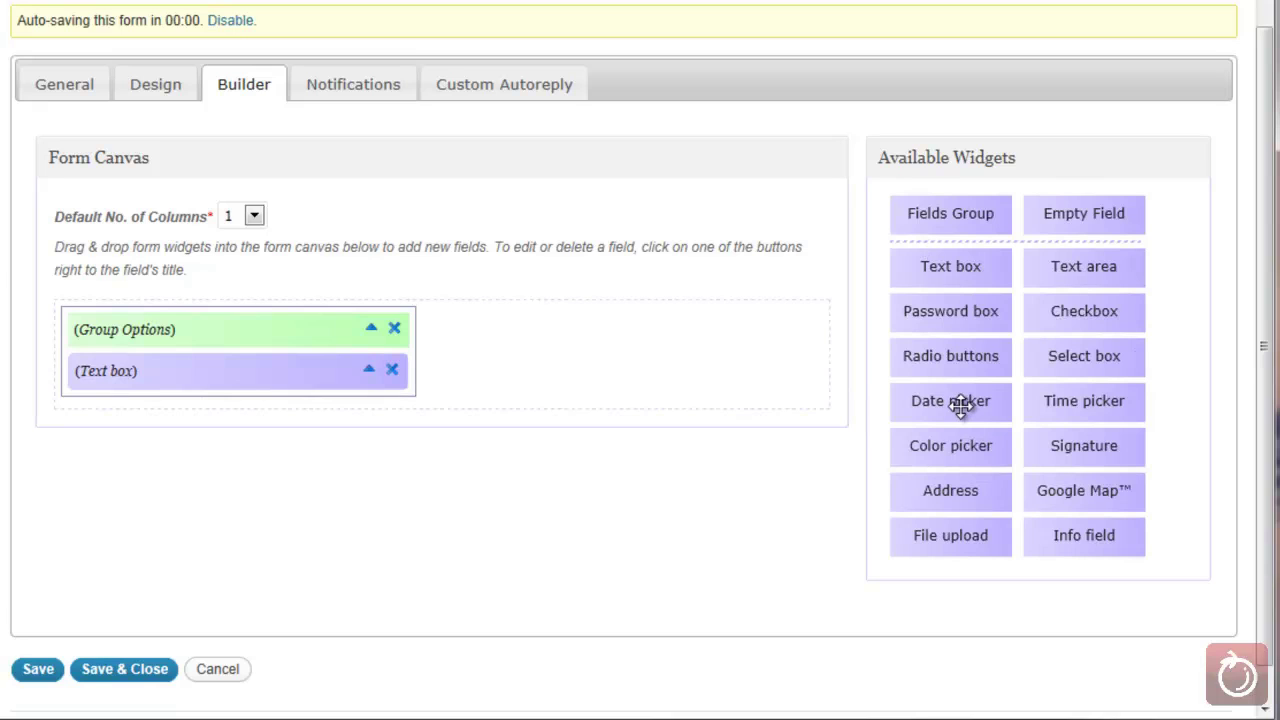
drag(960, 405, 164, 410)
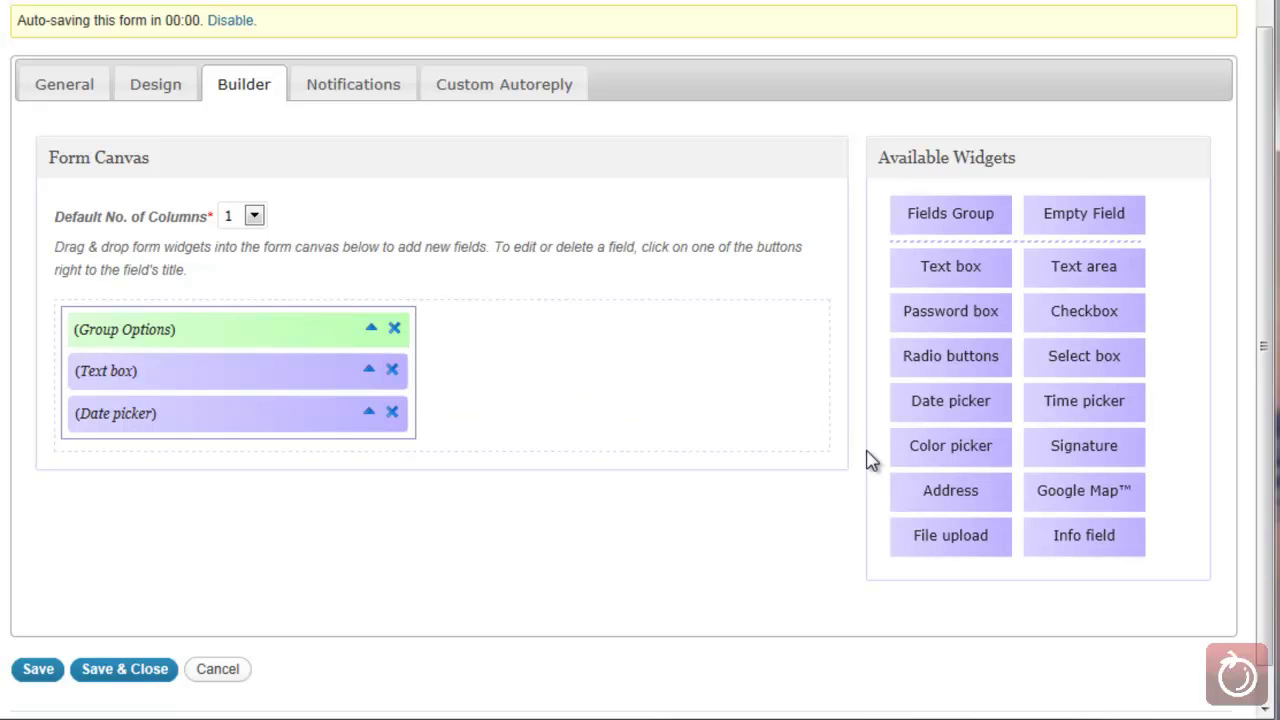
drag(951, 494, 230, 448)
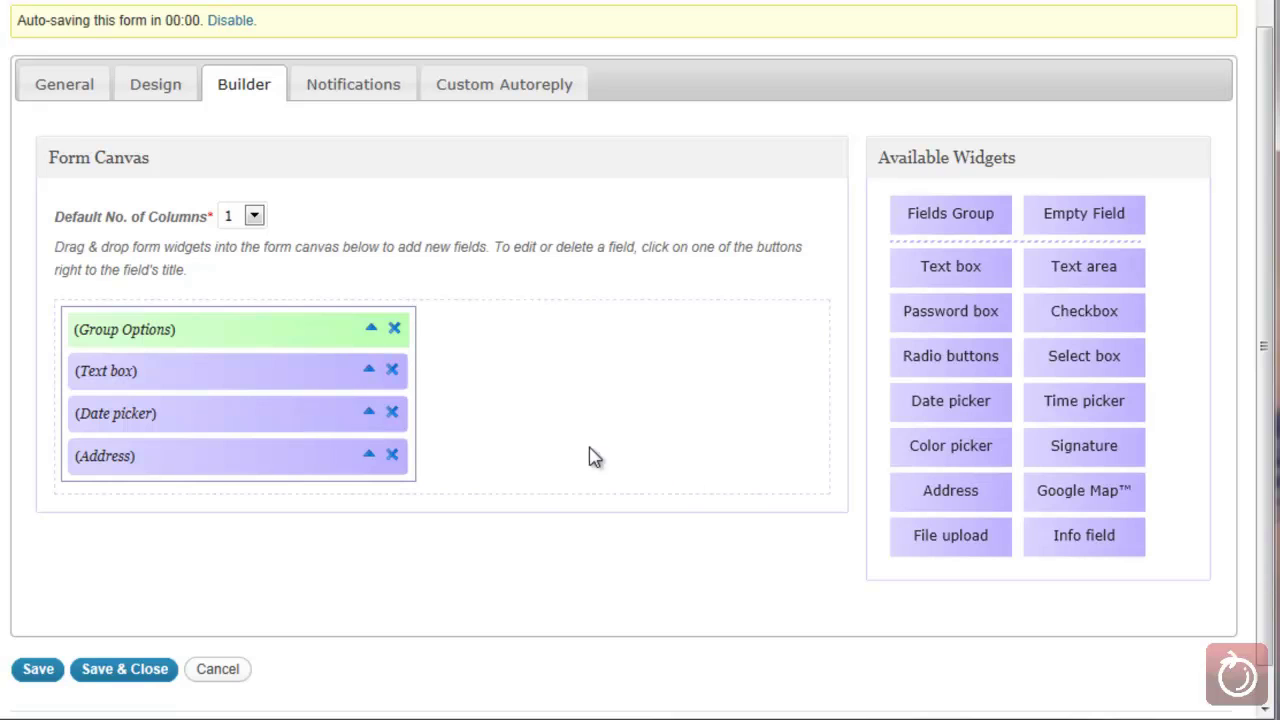
Set the default number of columns to 2 and insert a Select box before the Address field
click(255, 217)
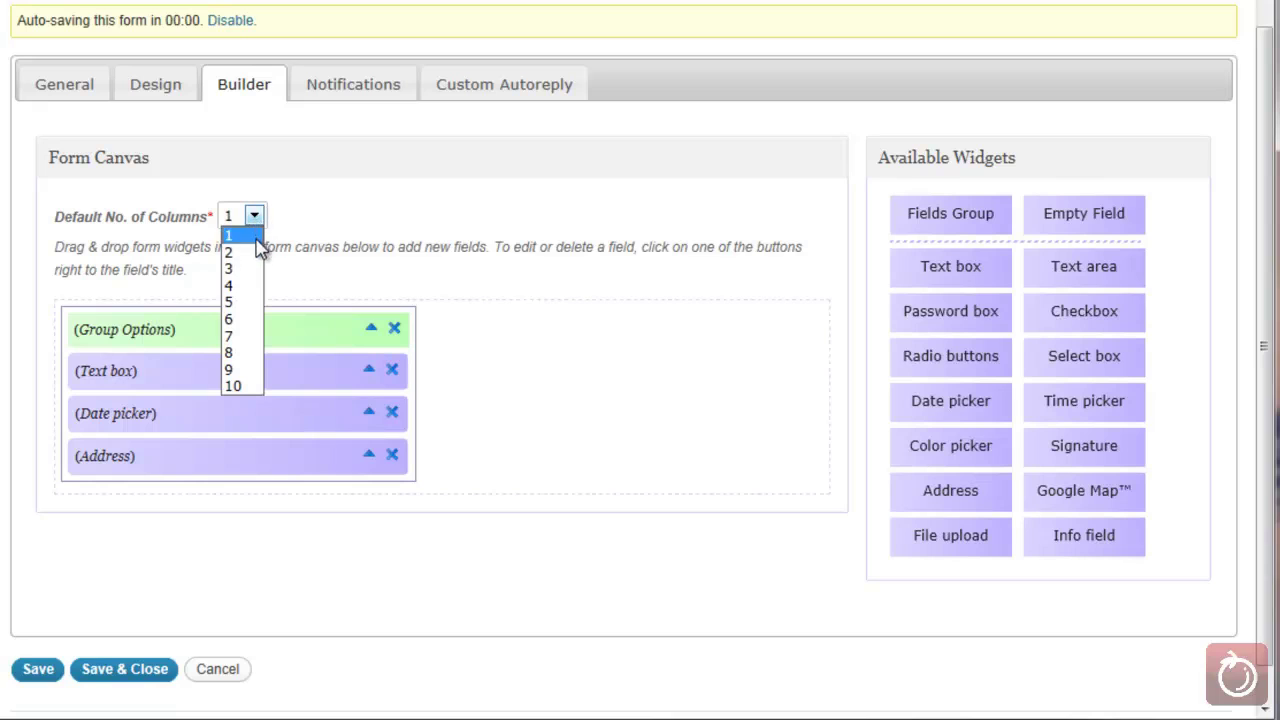
click(255, 253)
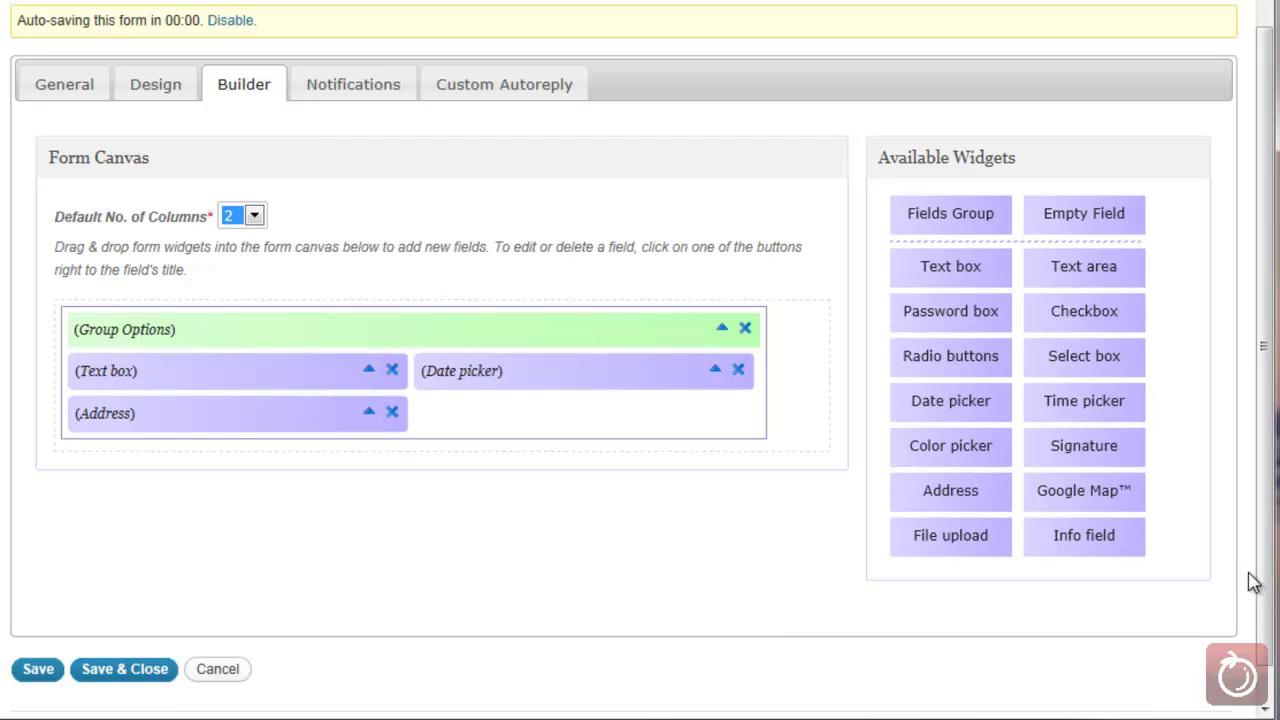
drag(1090, 358, 190, 405)
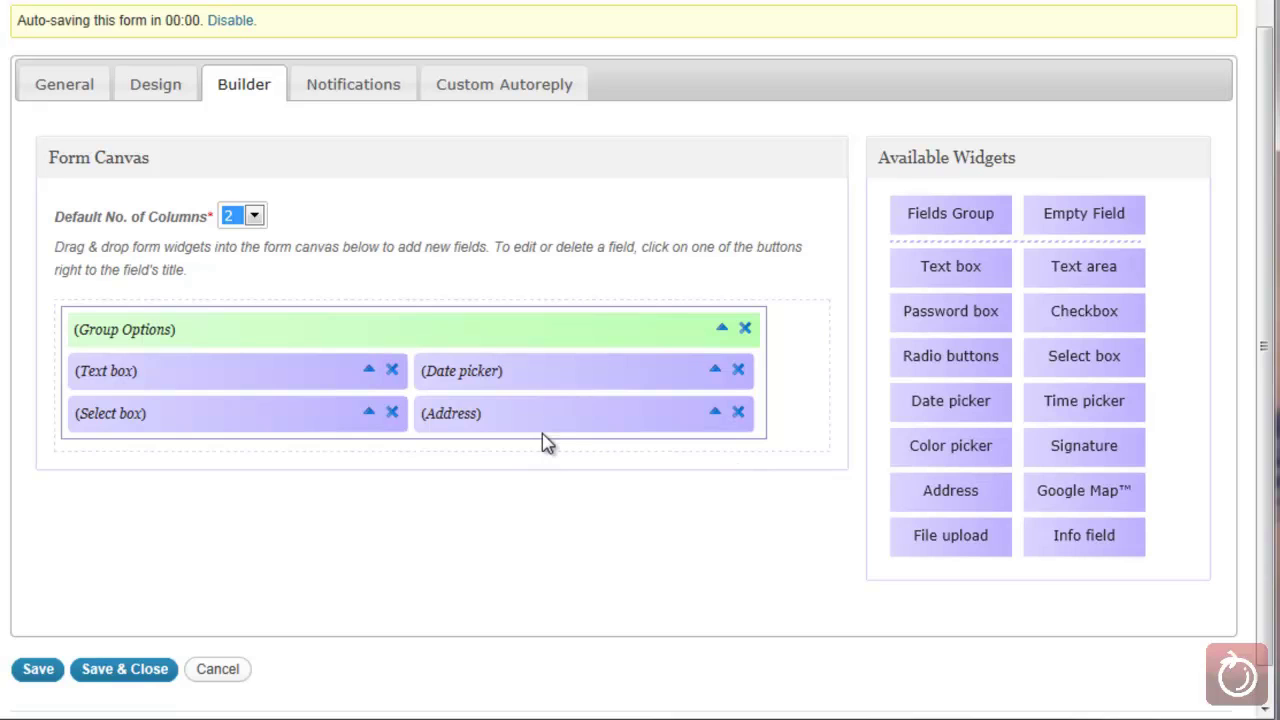
Reorder the group's fields to Date picker and Select box in the first row, Text box and Address in the second
drag(488, 372, 180, 370)
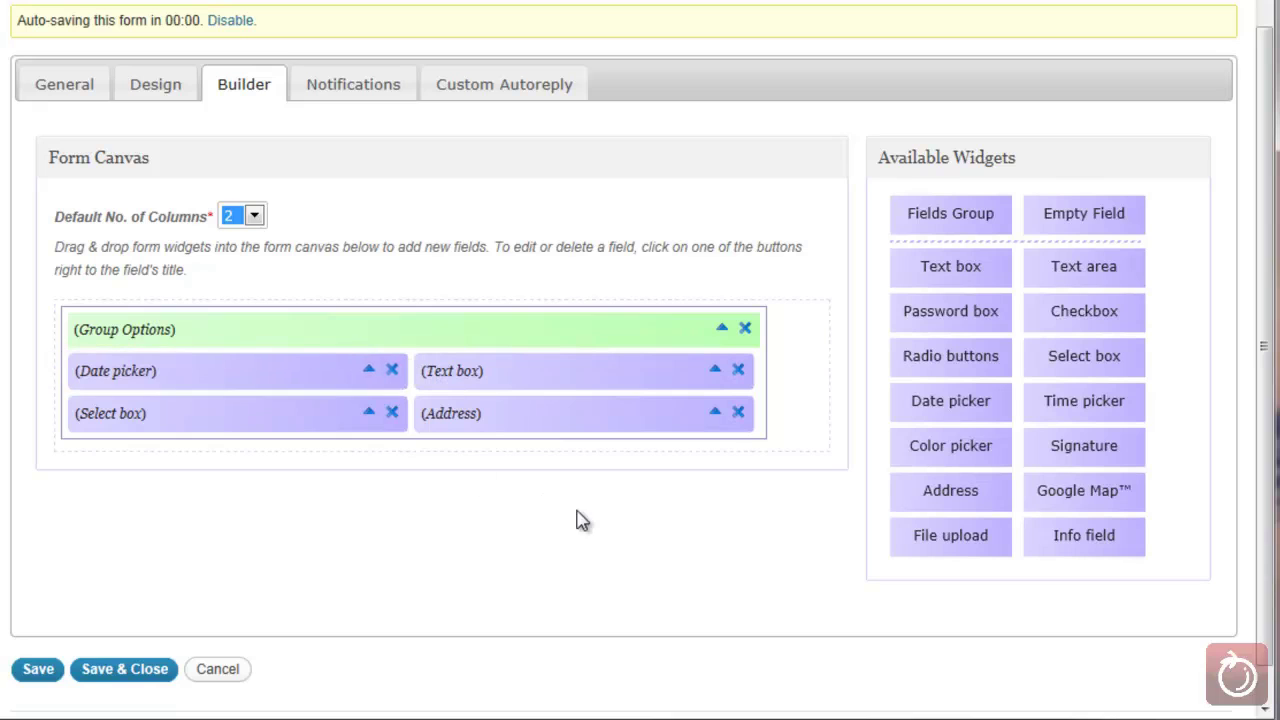
drag(238, 421, 580, 376)
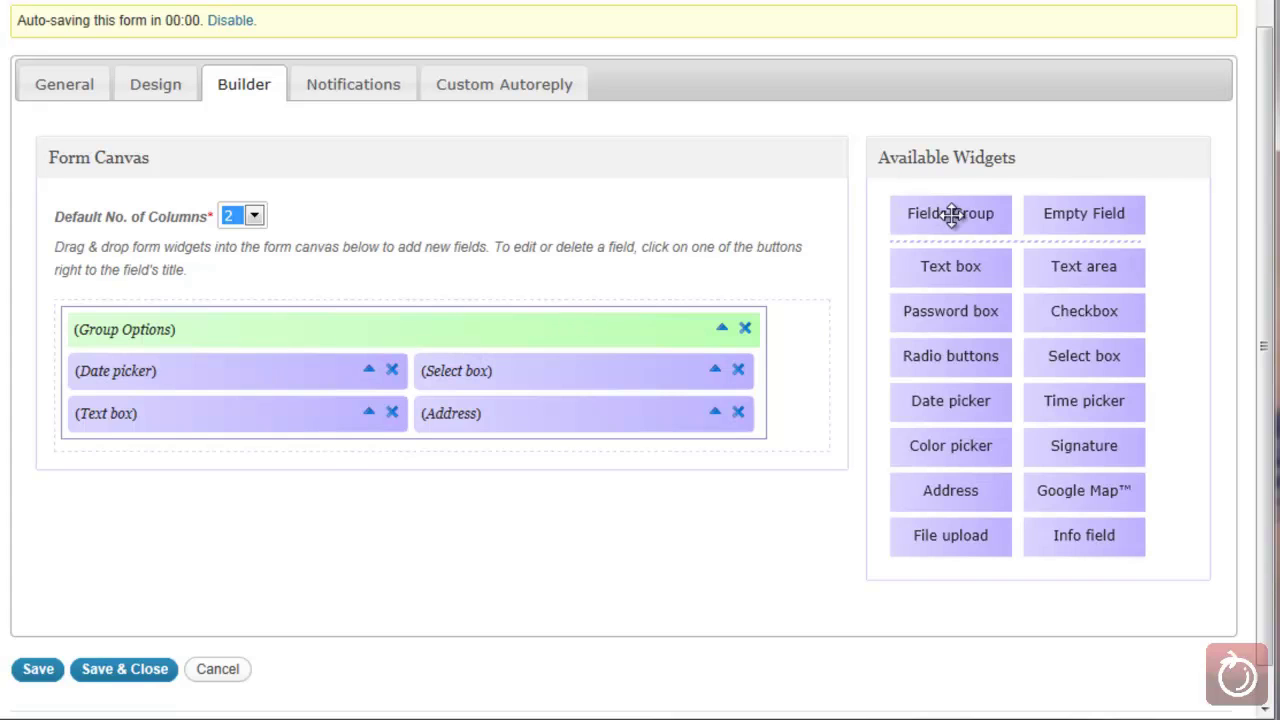
Add a second fields group below the first and fill it with Checkbox, Password box, Radio buttons and Time picker widgets
drag(983, 214, 164, 467)
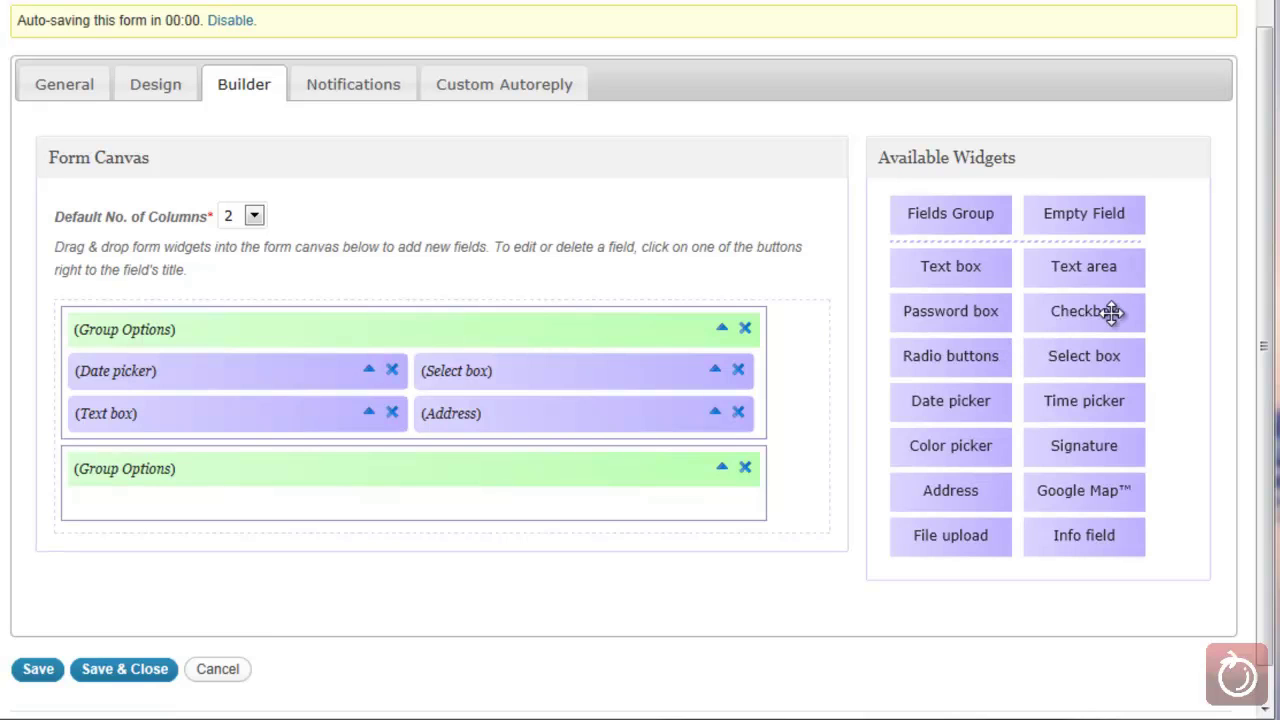
drag(1112, 311, 780, 443)
drag(1088, 311, 314, 503)
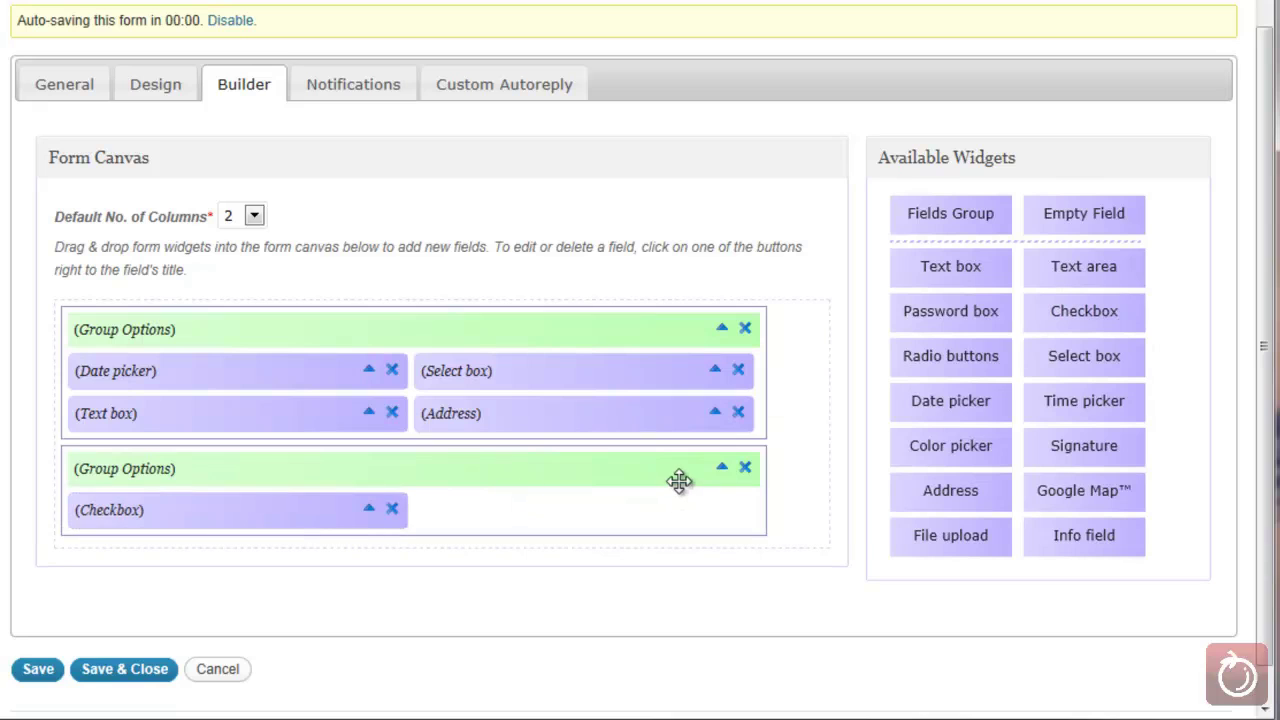
drag(958, 316, 523, 517)
drag(966, 363, 220, 557)
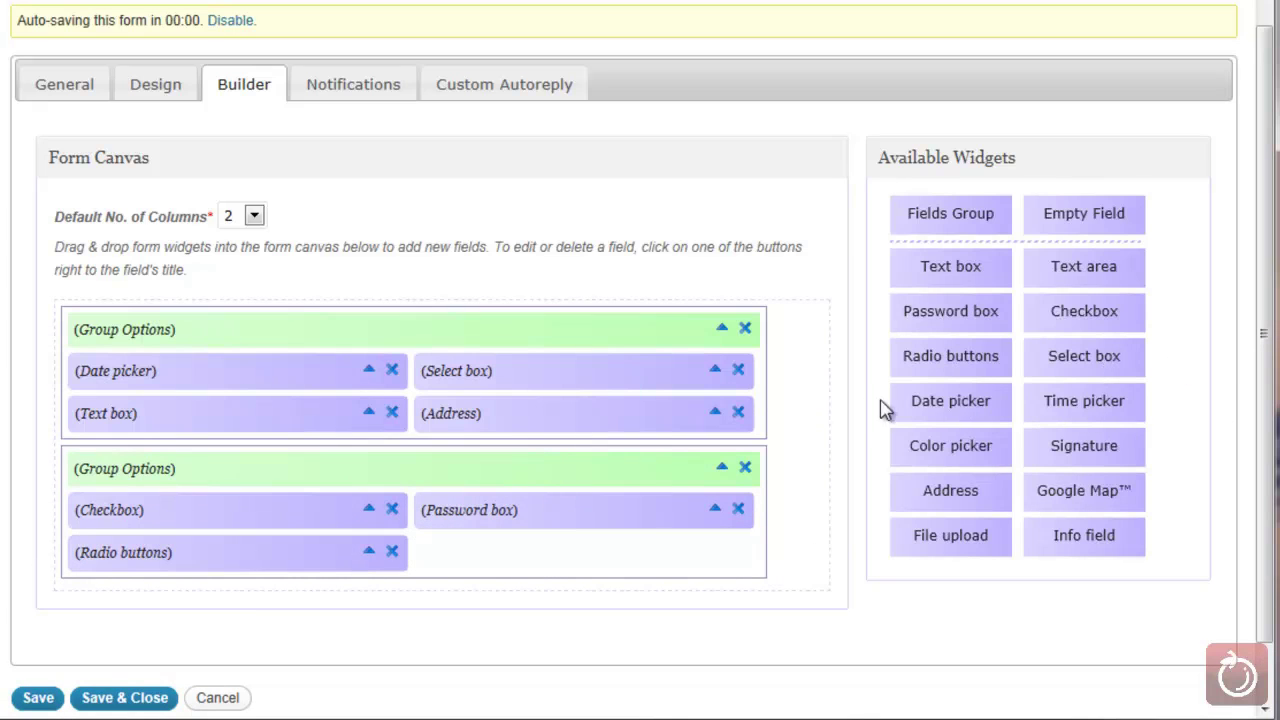
drag(1133, 400, 618, 545)
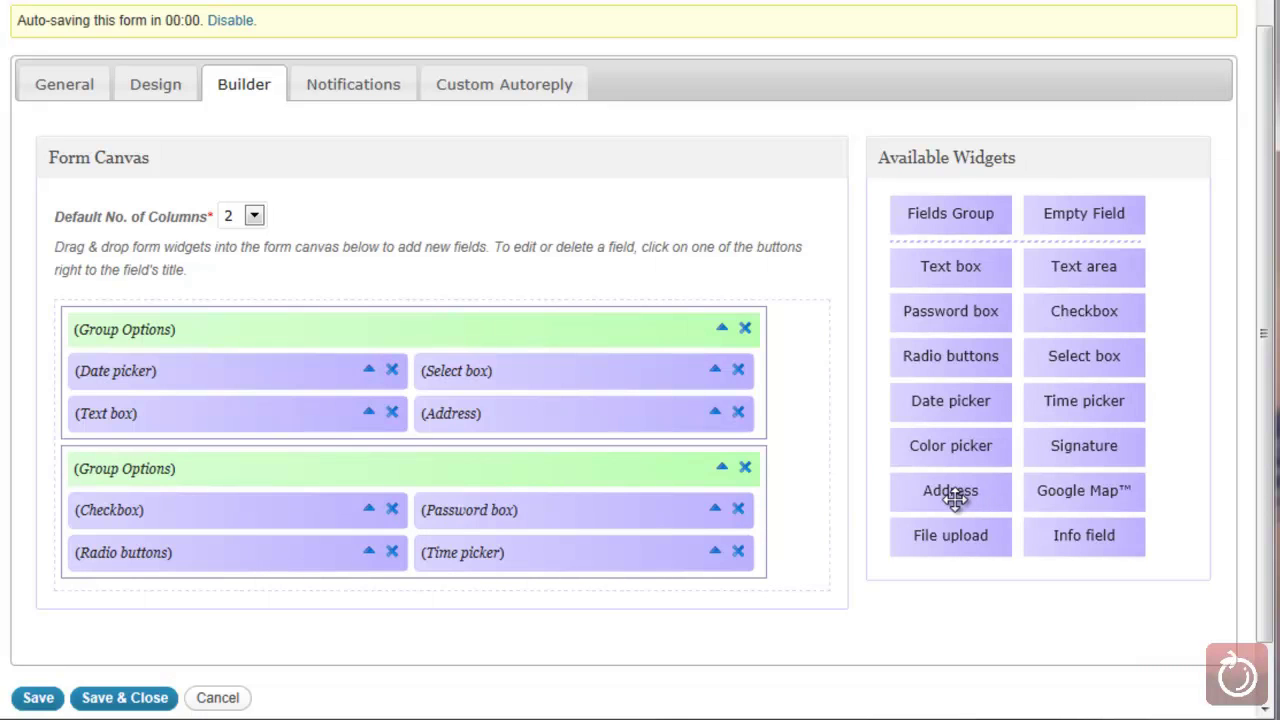
Add a File upload widget at the end of the second fields group
drag(962, 543, 313, 593)
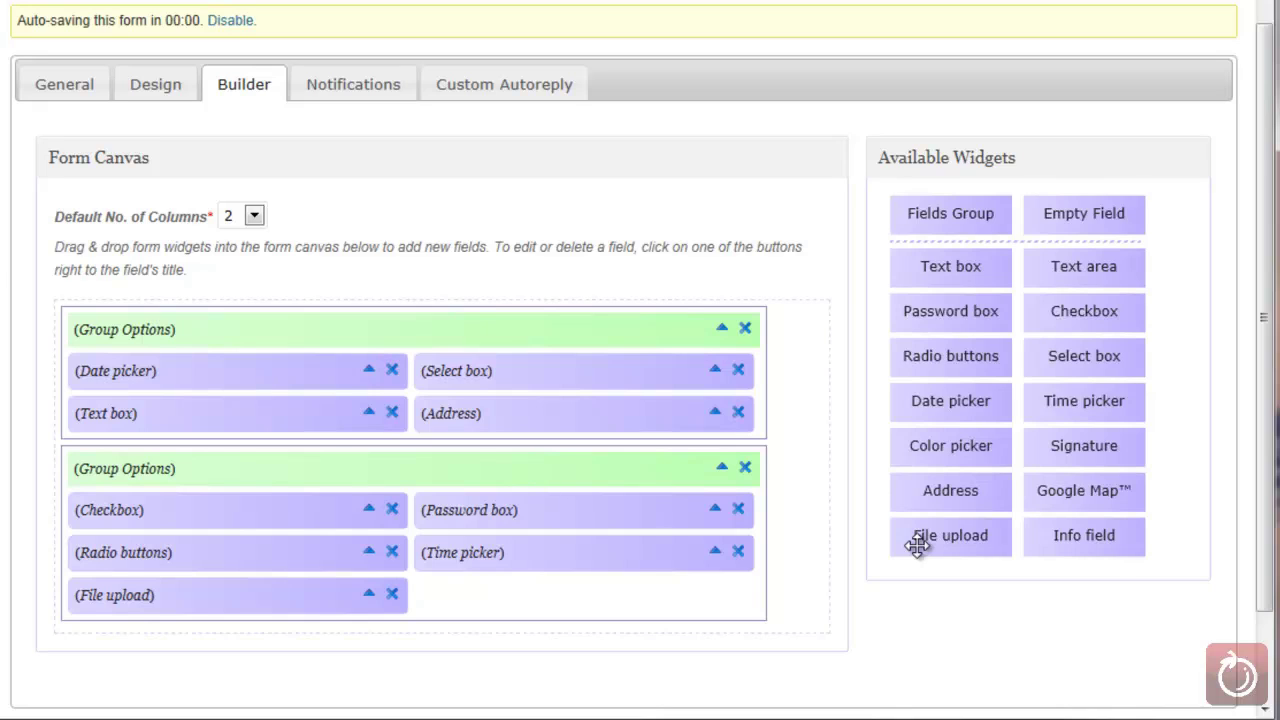
Review the Date picker field's type, label, long description and Required settings, switching Required on and off again
click(369, 371)
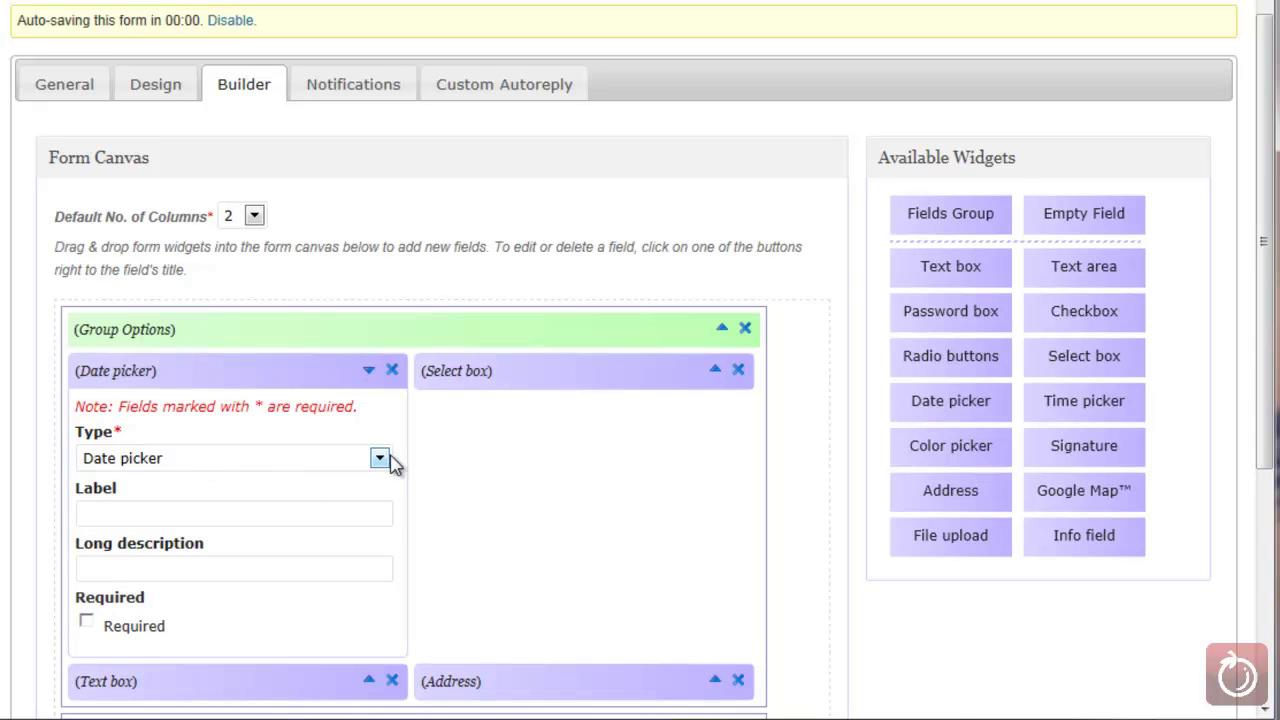
click(231, 515)
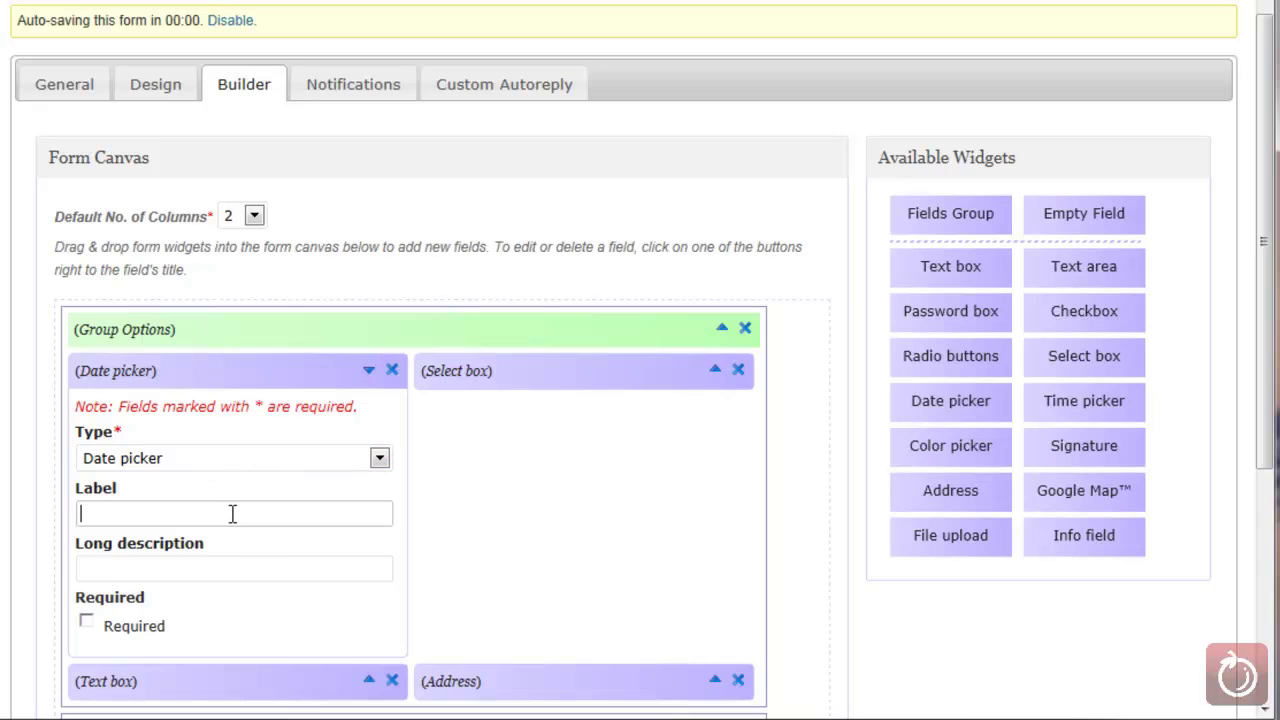
click(215, 572)
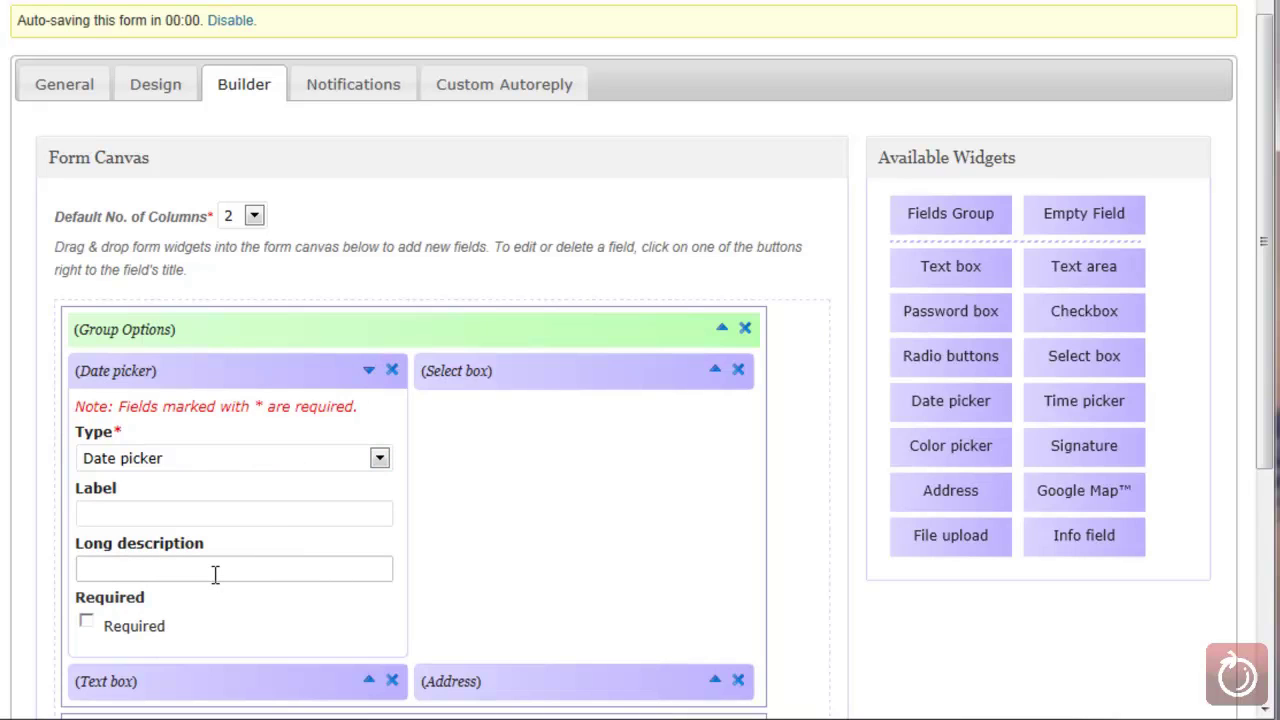
click(90, 624)
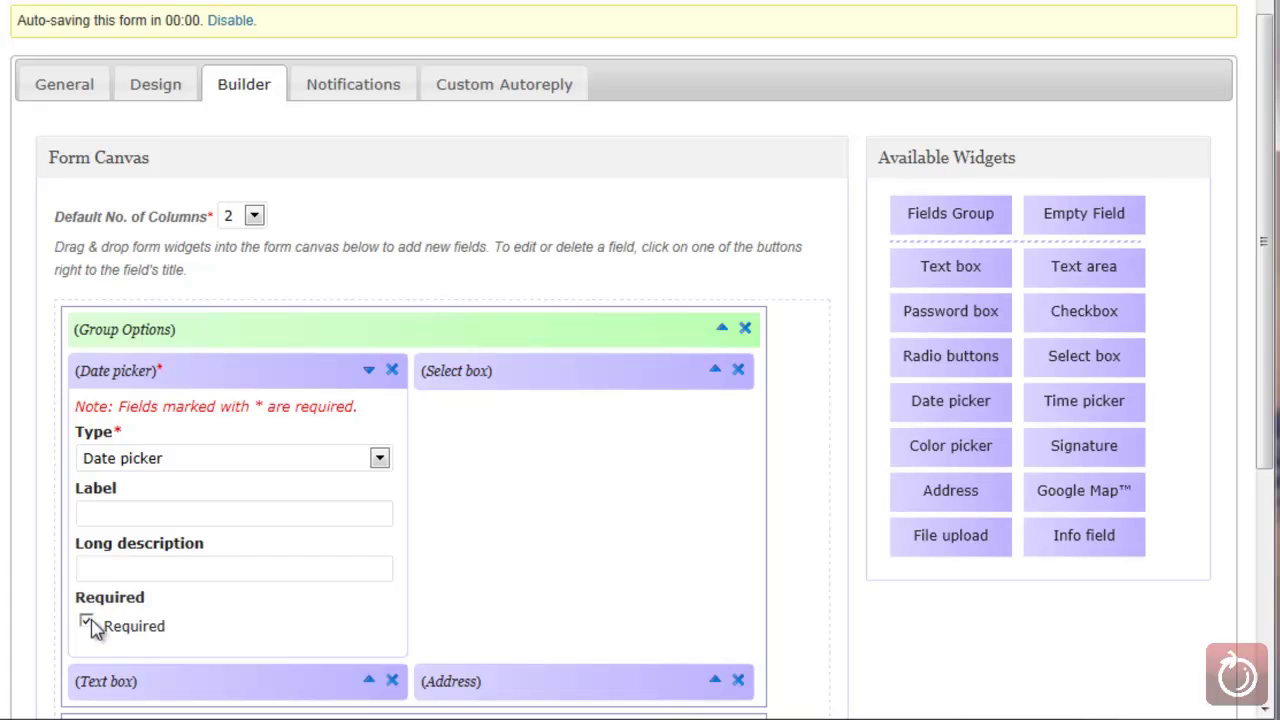
click(86, 622)
click(369, 372)
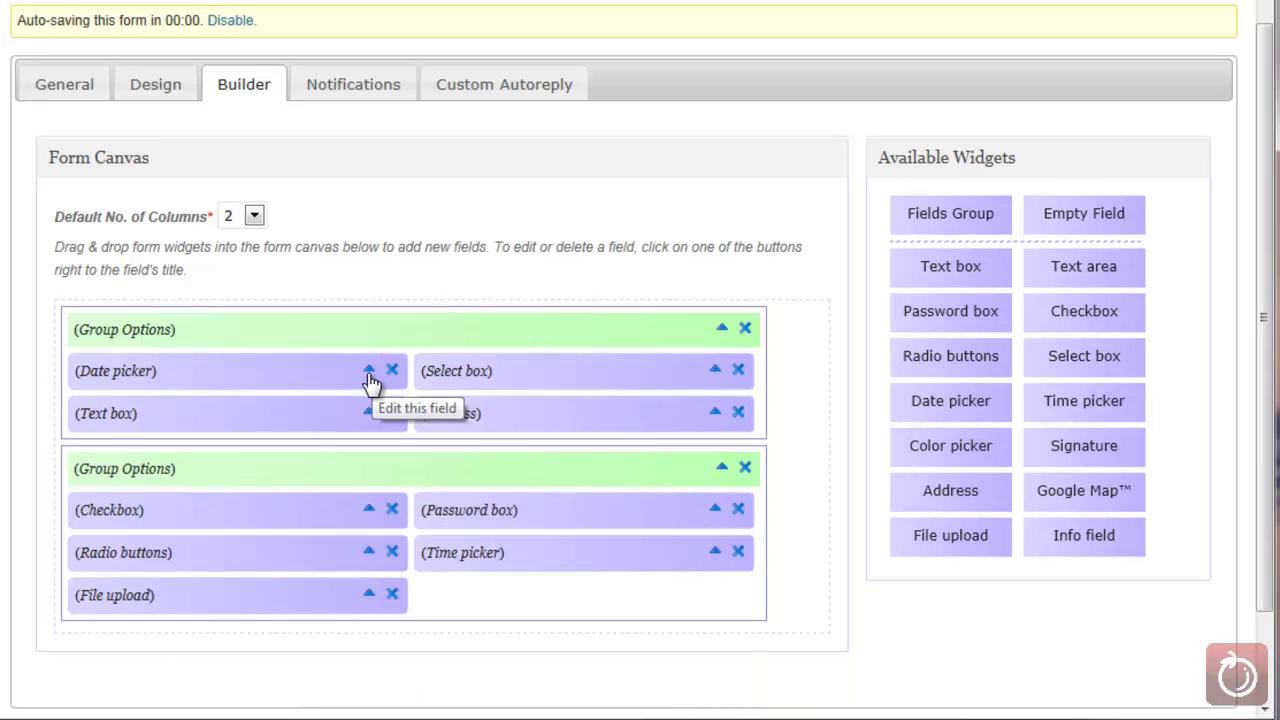
Review the Select box field's label, long description and Field Options settings, and collapse them again
click(716, 375)
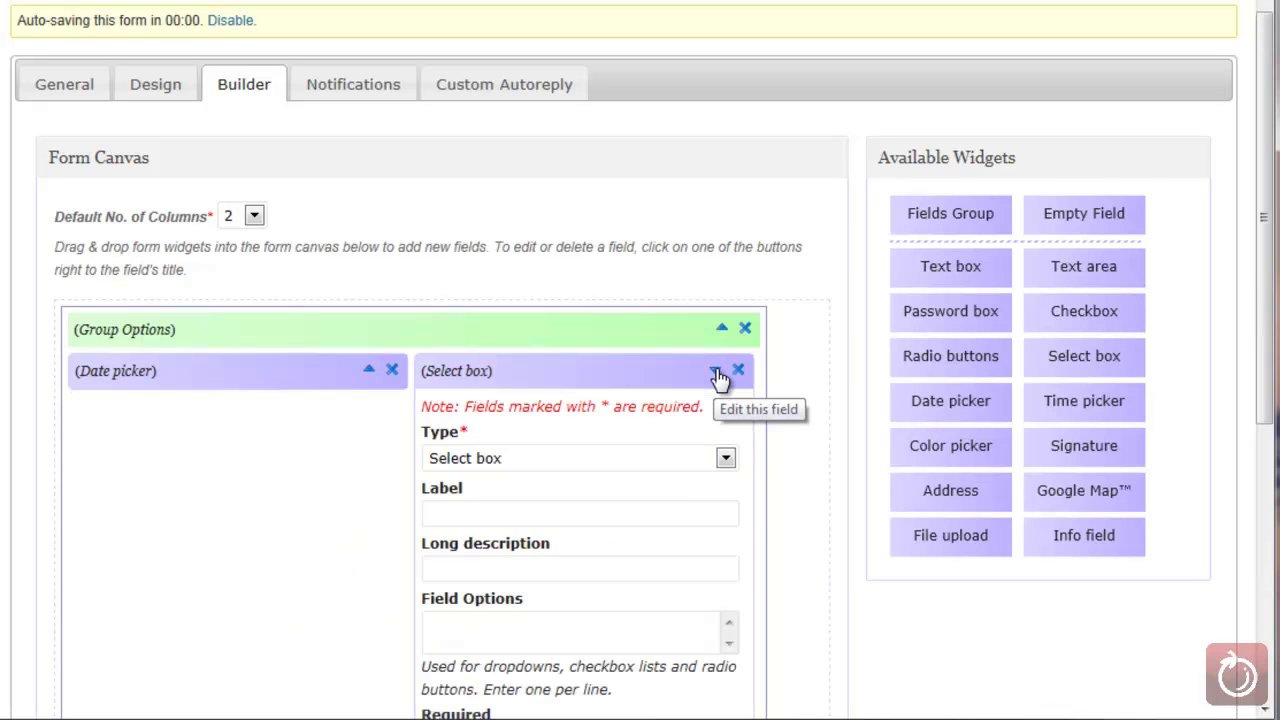
drag(1266, 371, 1229, 457)
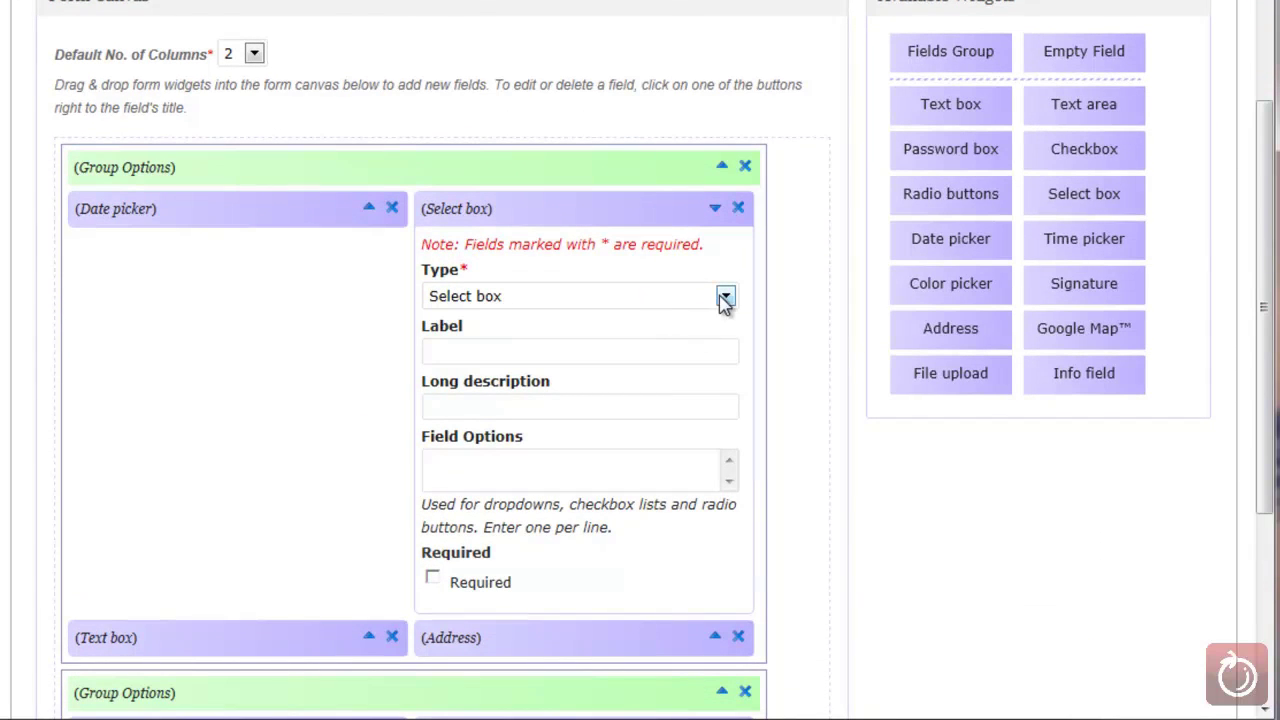
click(580, 347)
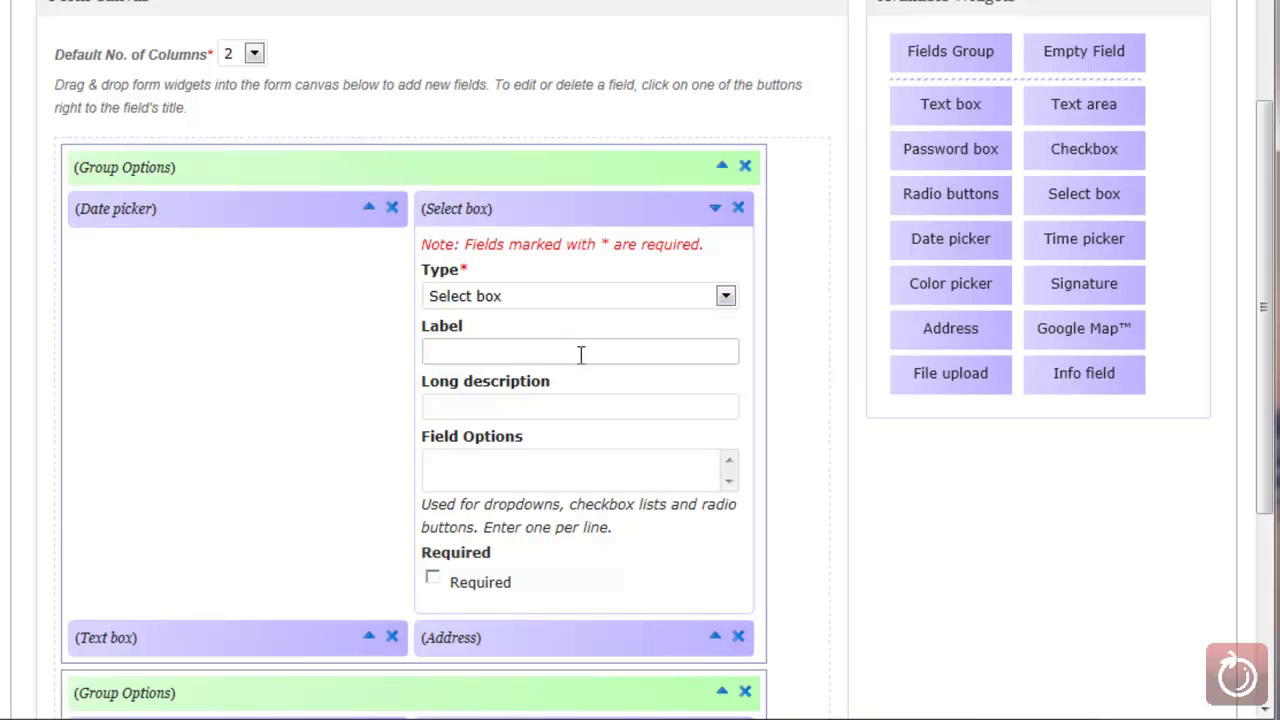
click(513, 408)
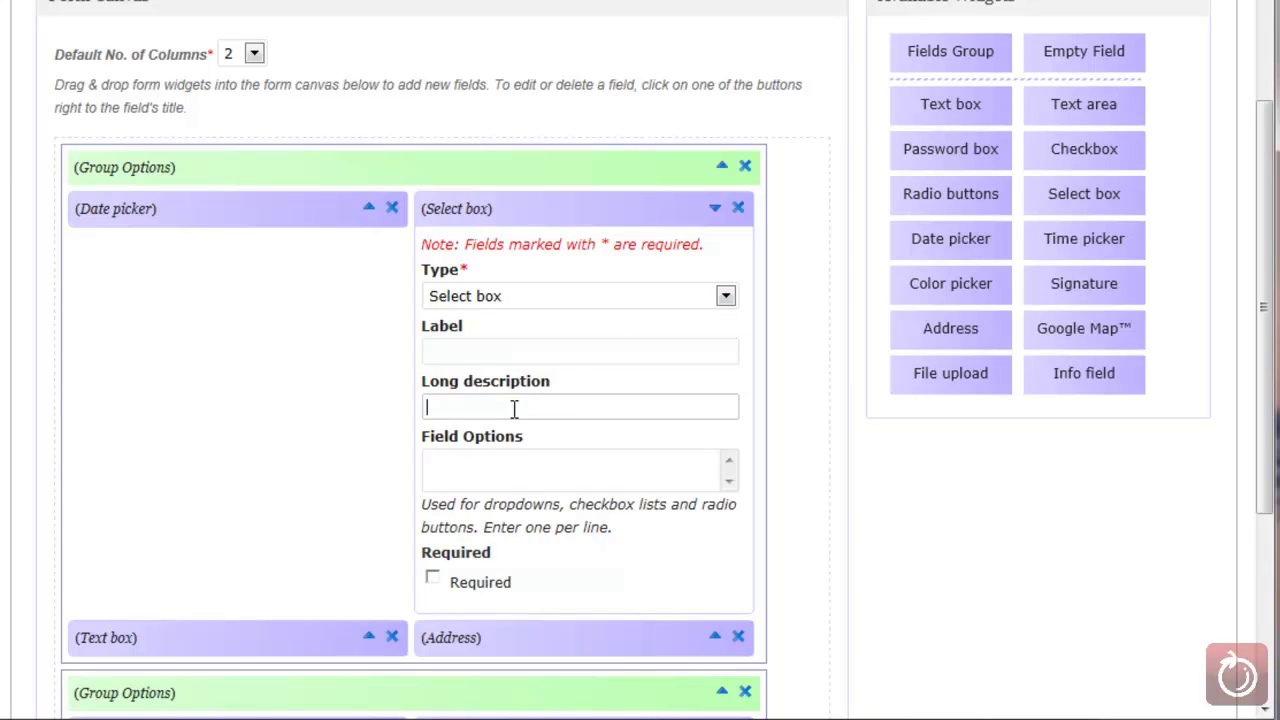
click(514, 471)
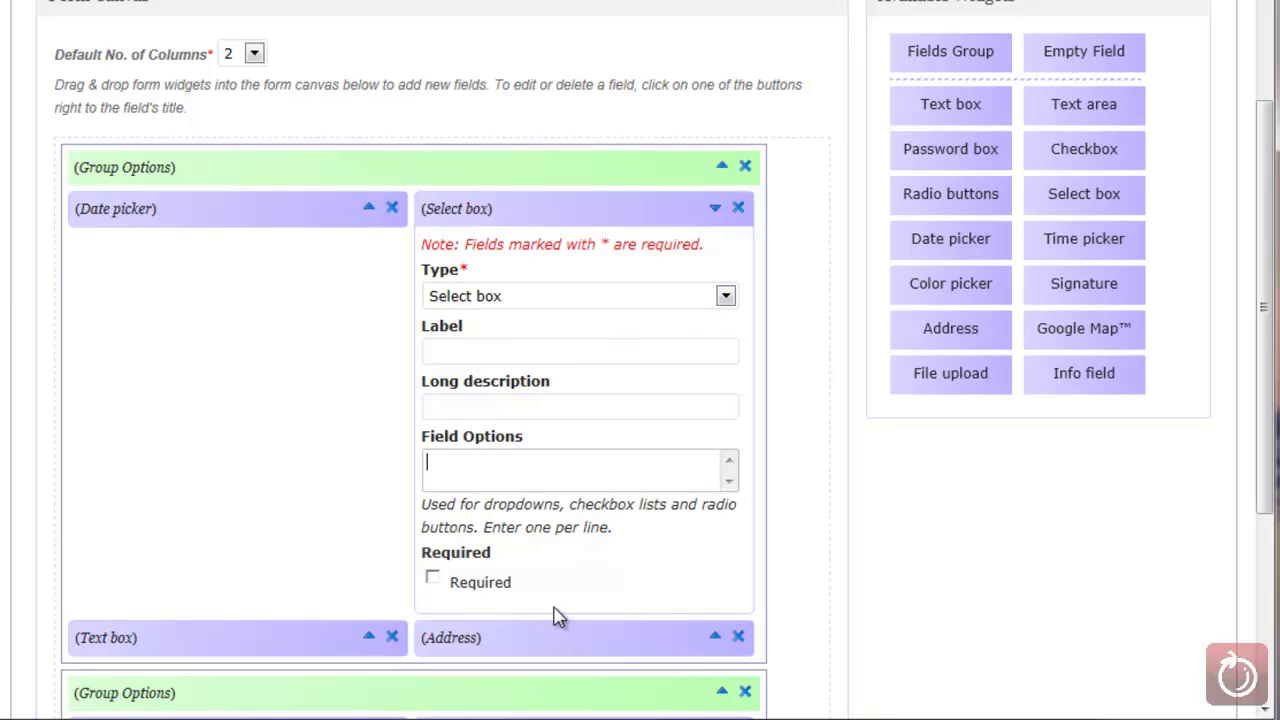
click(715, 208)
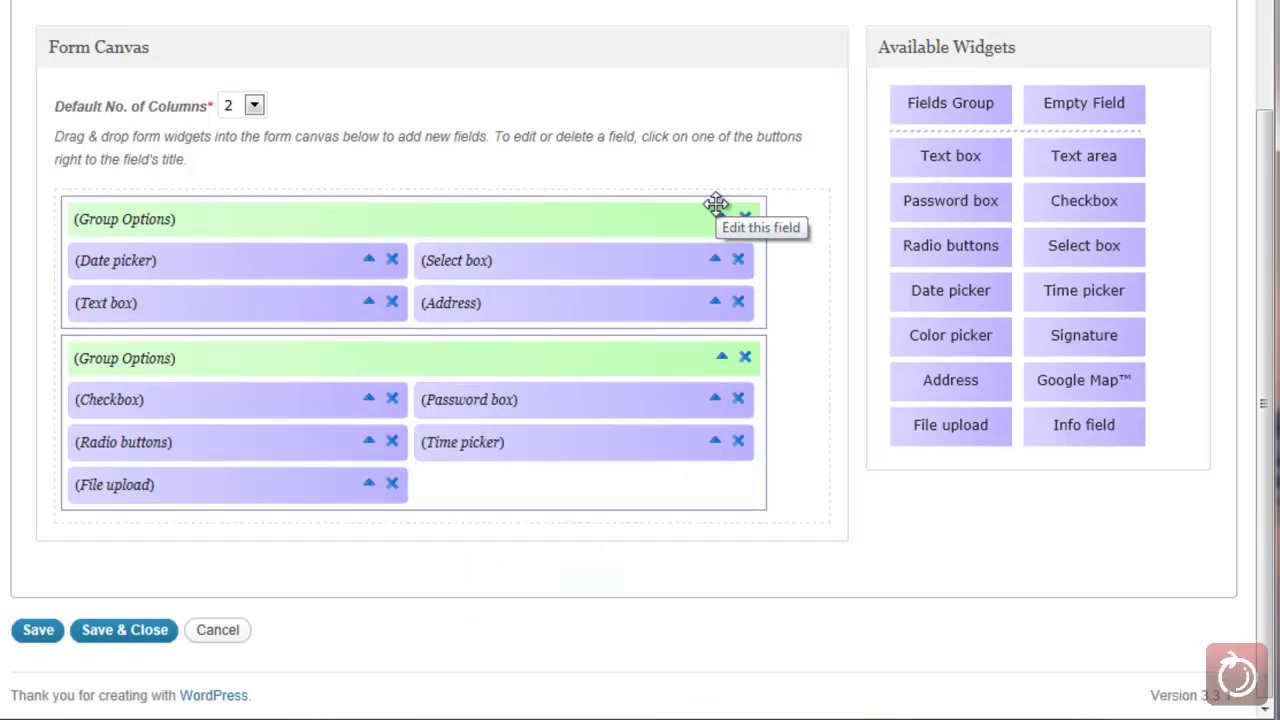
Review the Text box field's settings, including Max. Length, and collapse them again
click(369, 304)
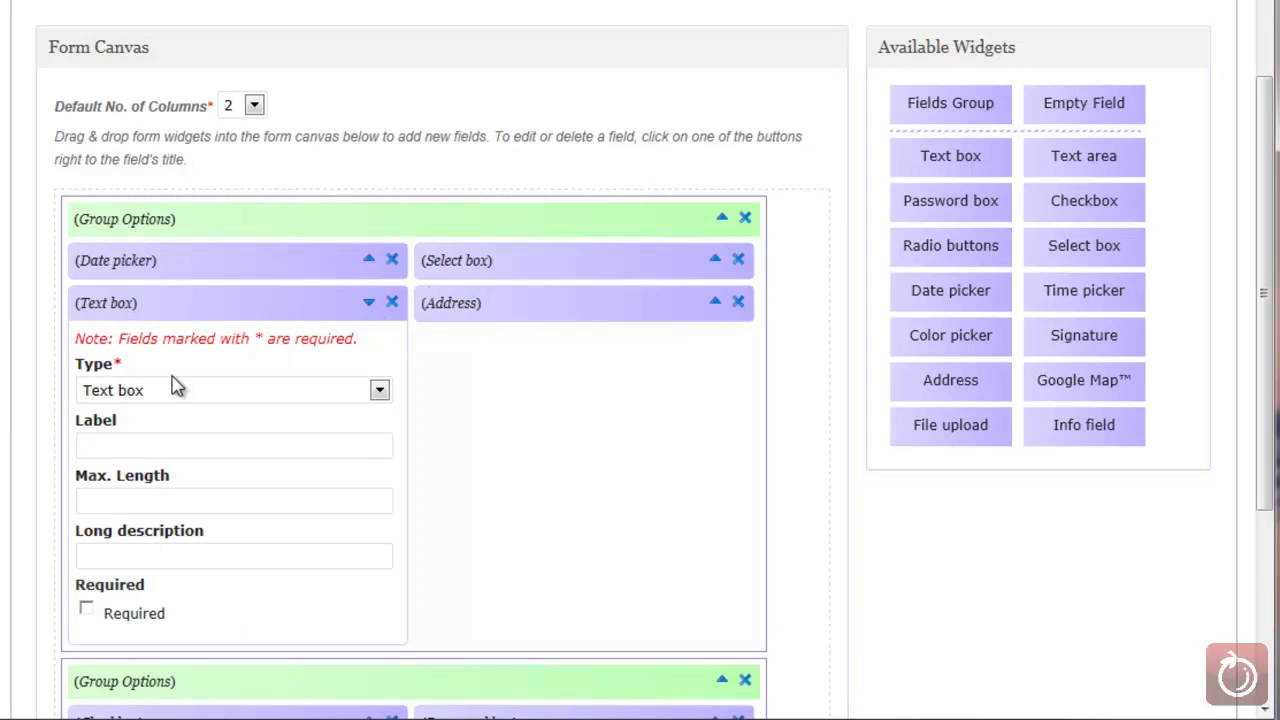
click(157, 503)
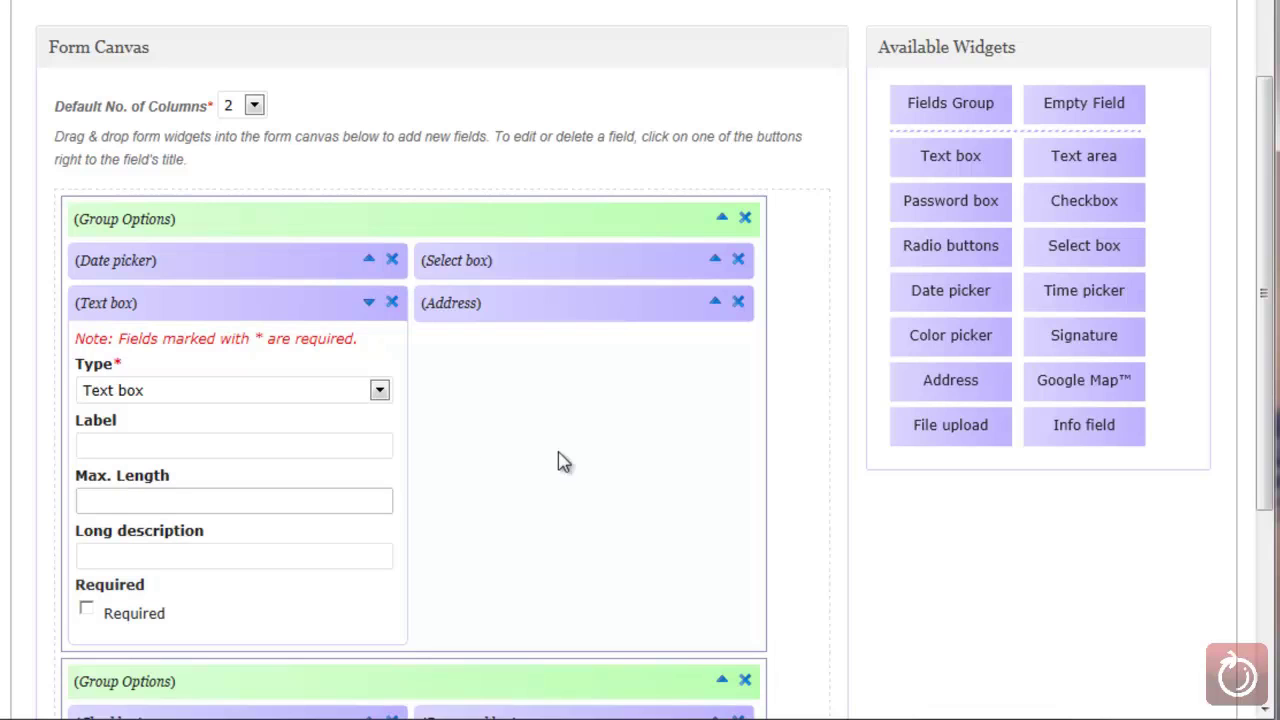
click(369, 301)
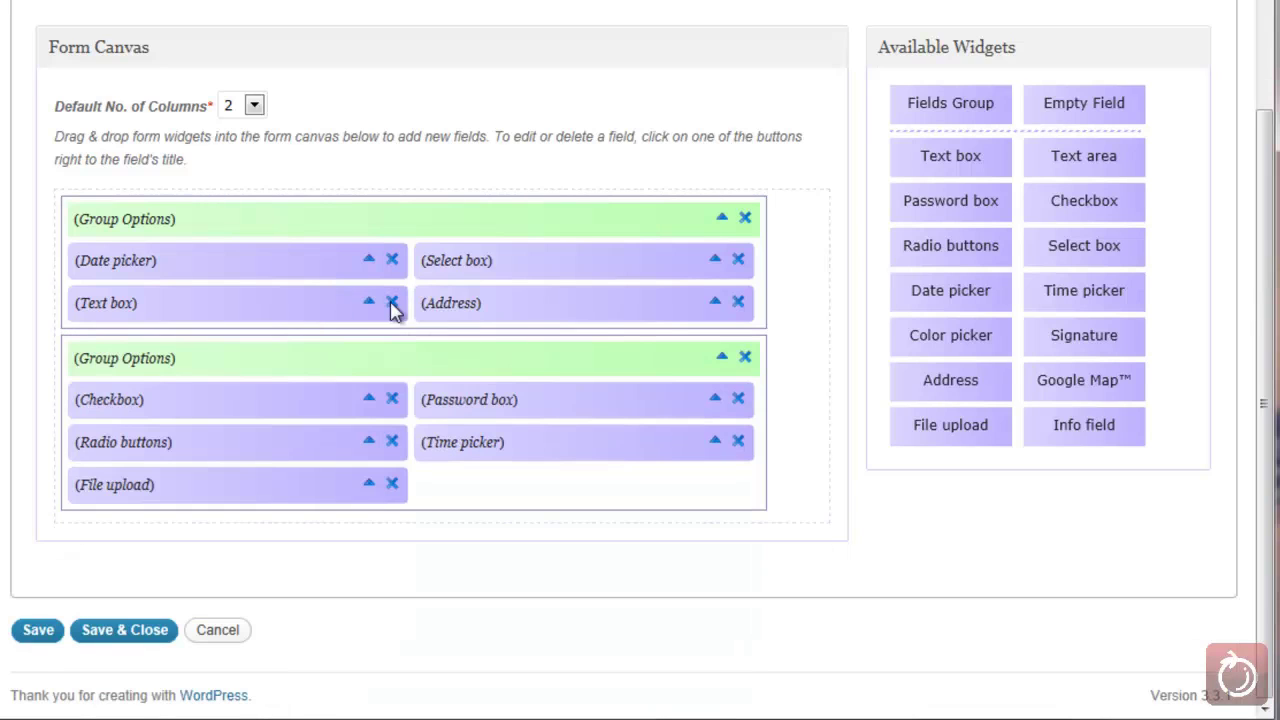
Review the Address field's type choices, label and long description settings, and collapse them again
click(715, 303)
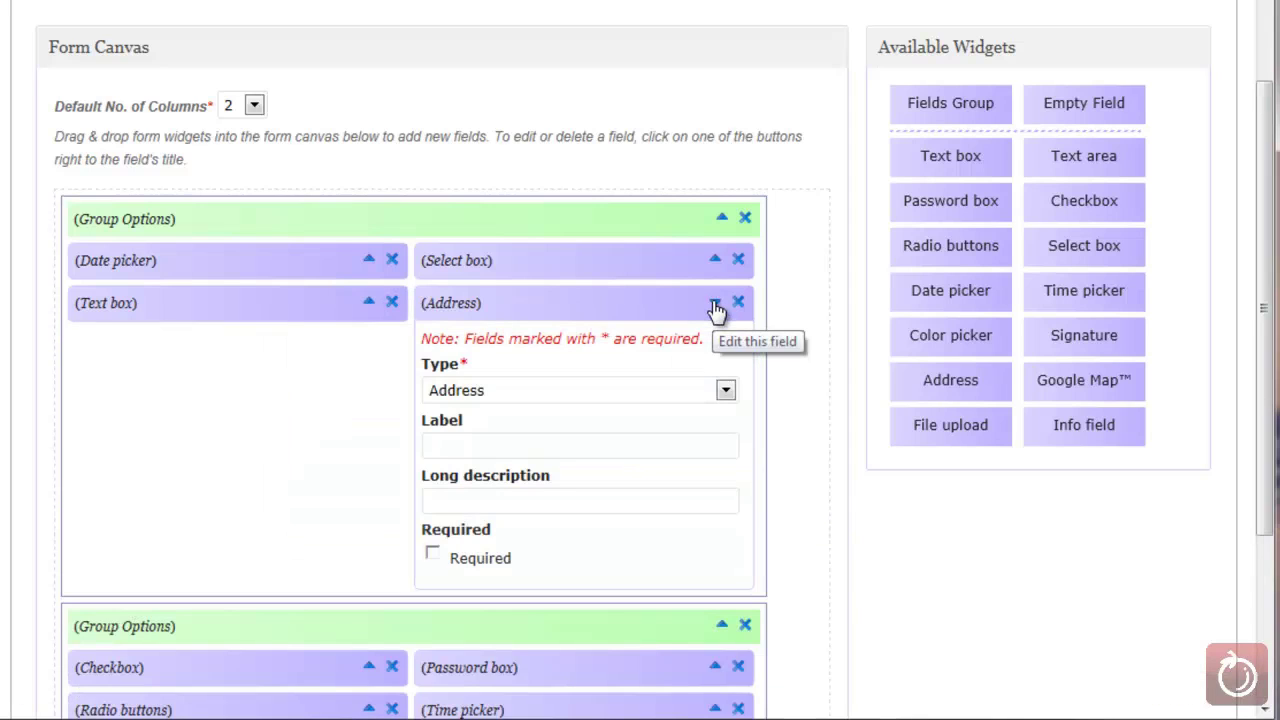
click(725, 390)
click(673, 396)
click(557, 446)
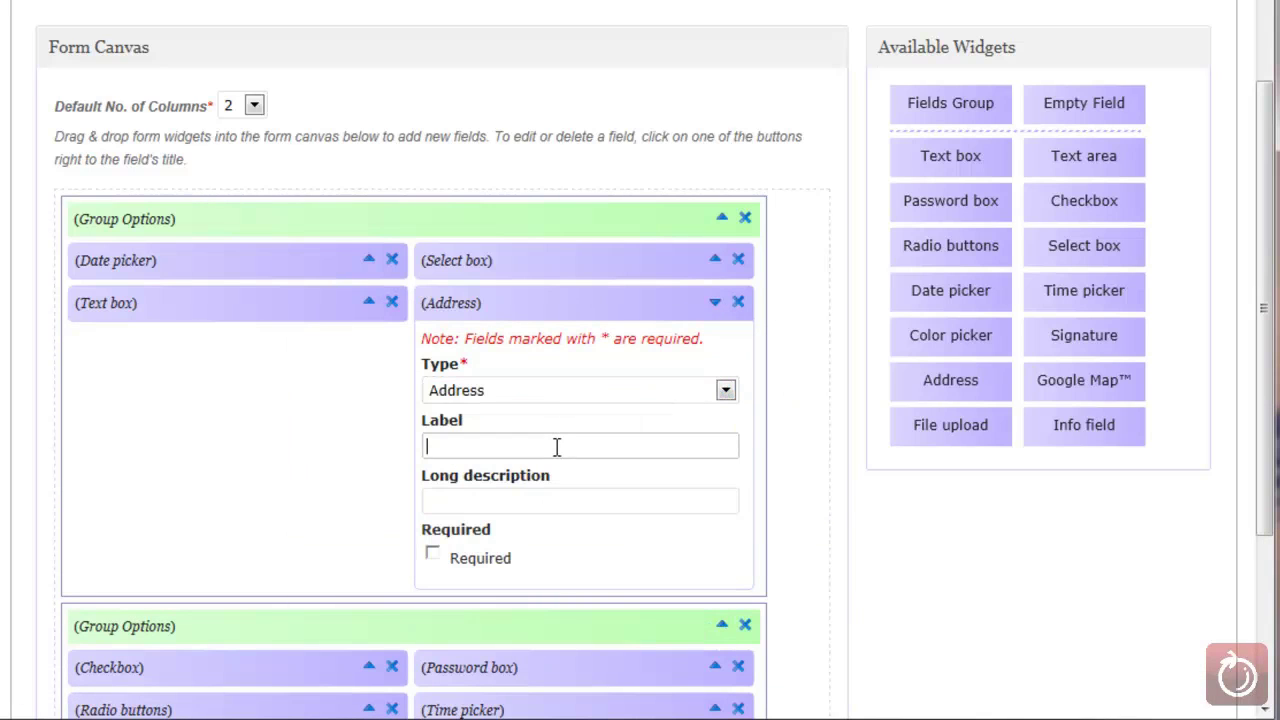
click(581, 505)
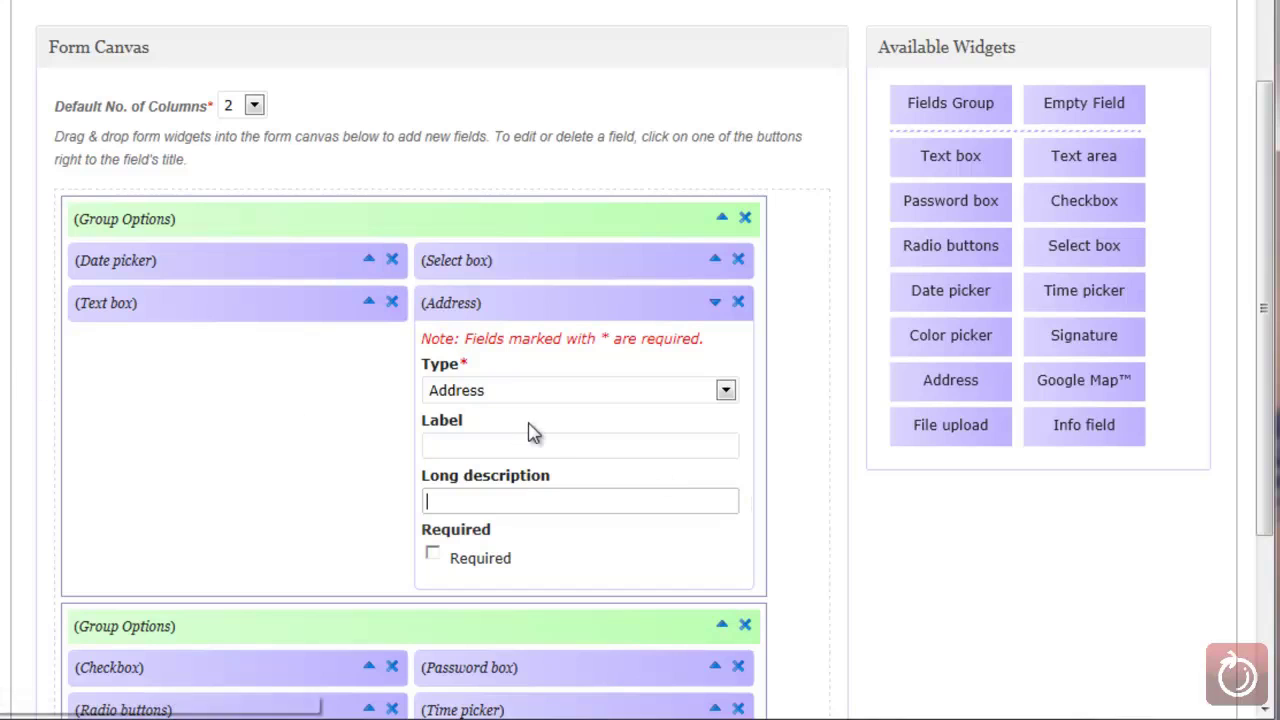
click(714, 303)
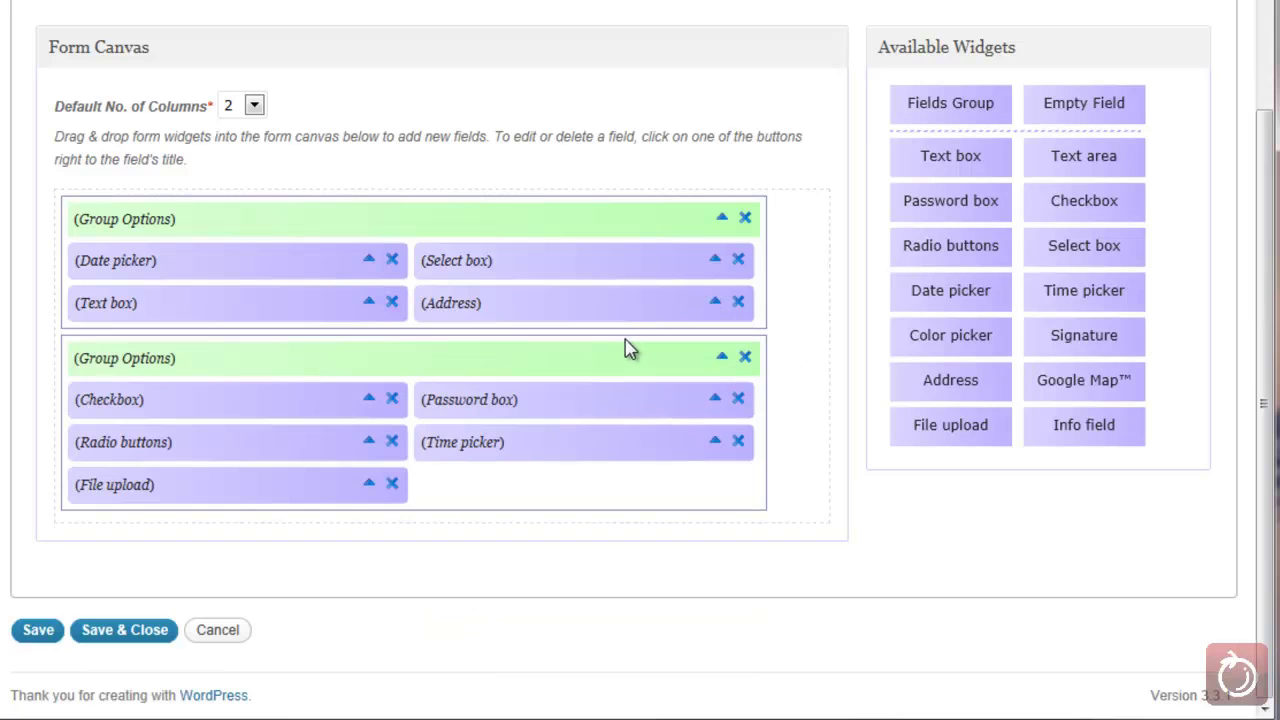
Review the Checkbox field's settings, including Field Options and Required, and collapse them again
click(369, 400)
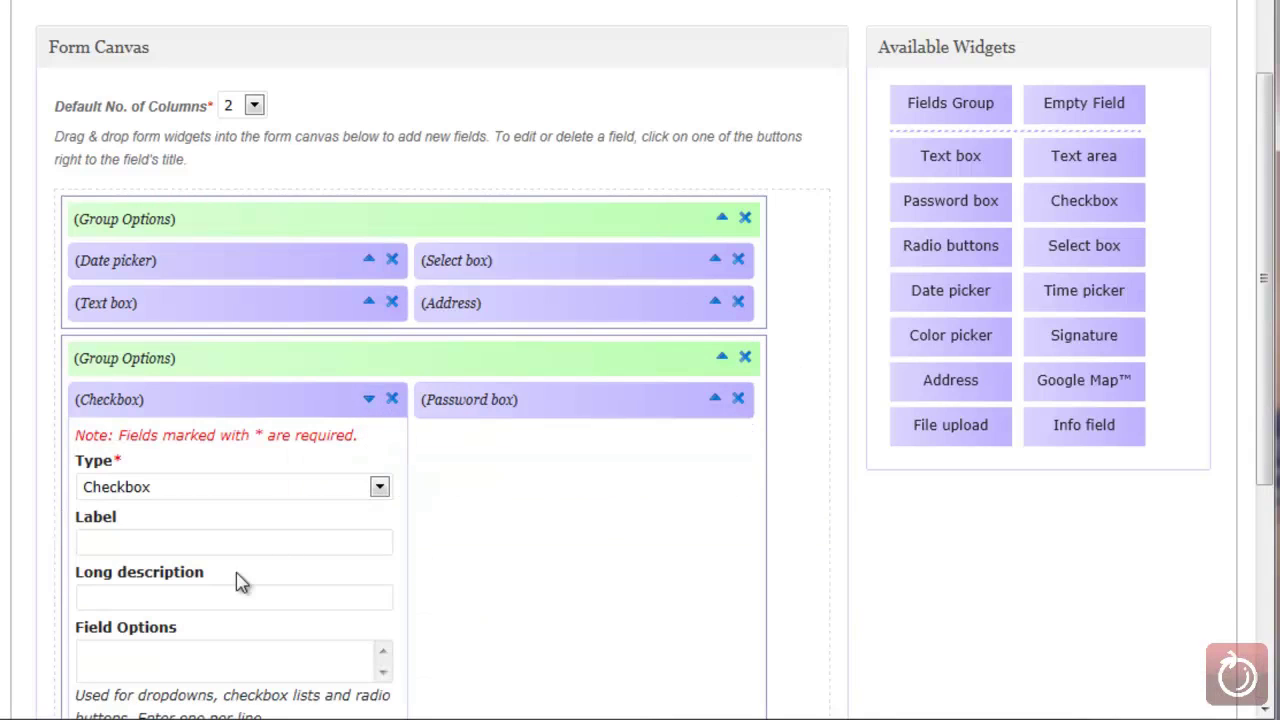
click(124, 657)
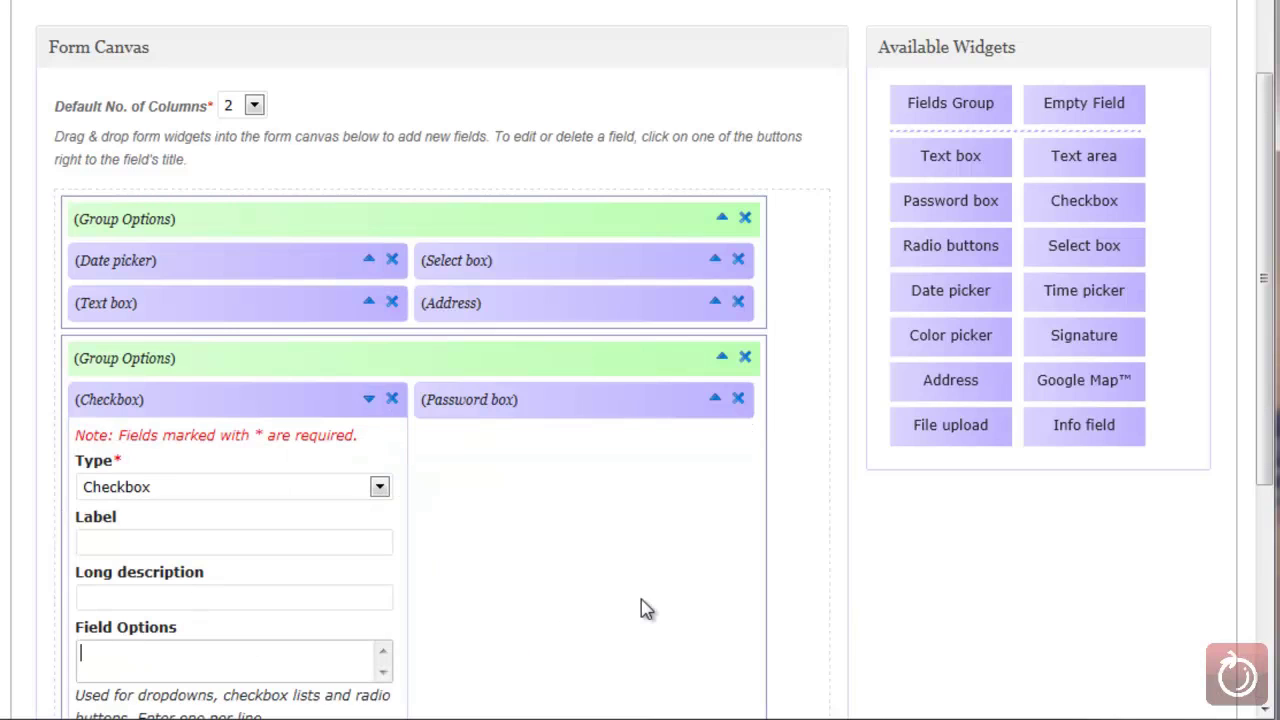
scroll(543, 606, down, 2)
scroll(522, 608, down, 2)
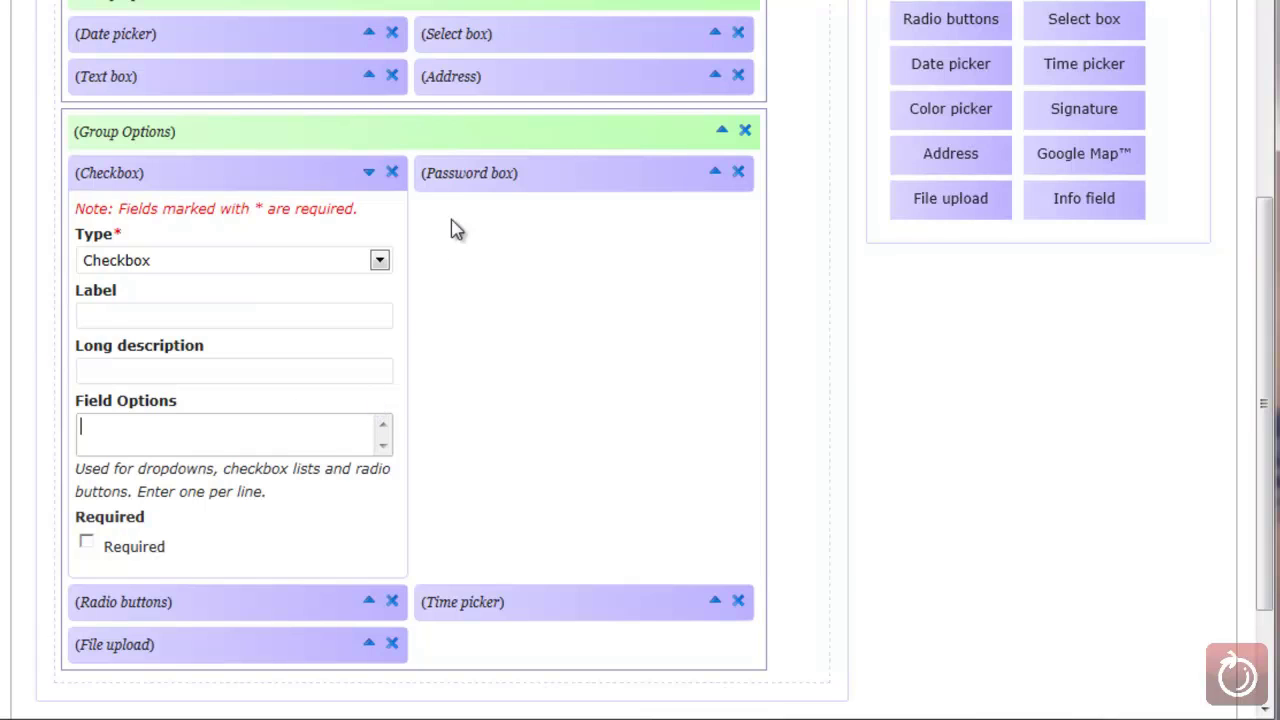
click(369, 173)
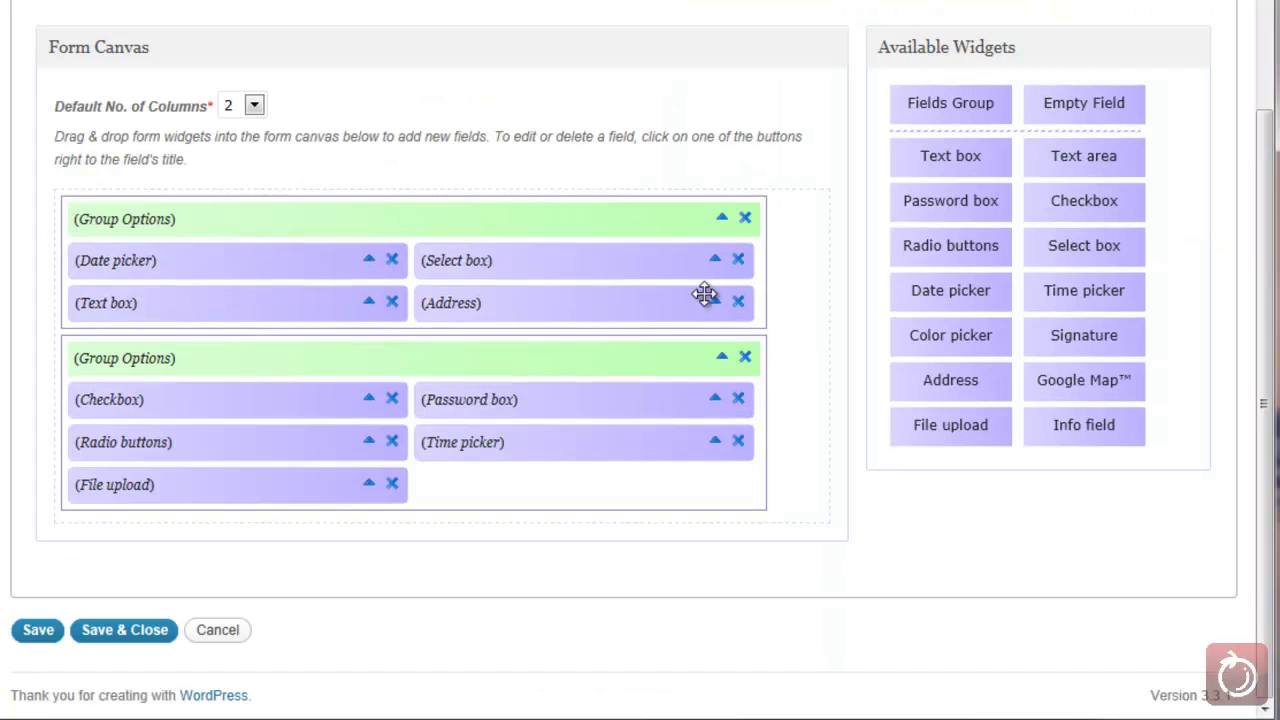
Review the Password box field's settings, including Max. Length, and collapse them again
click(716, 400)
scroll(757, 438, down, 3)
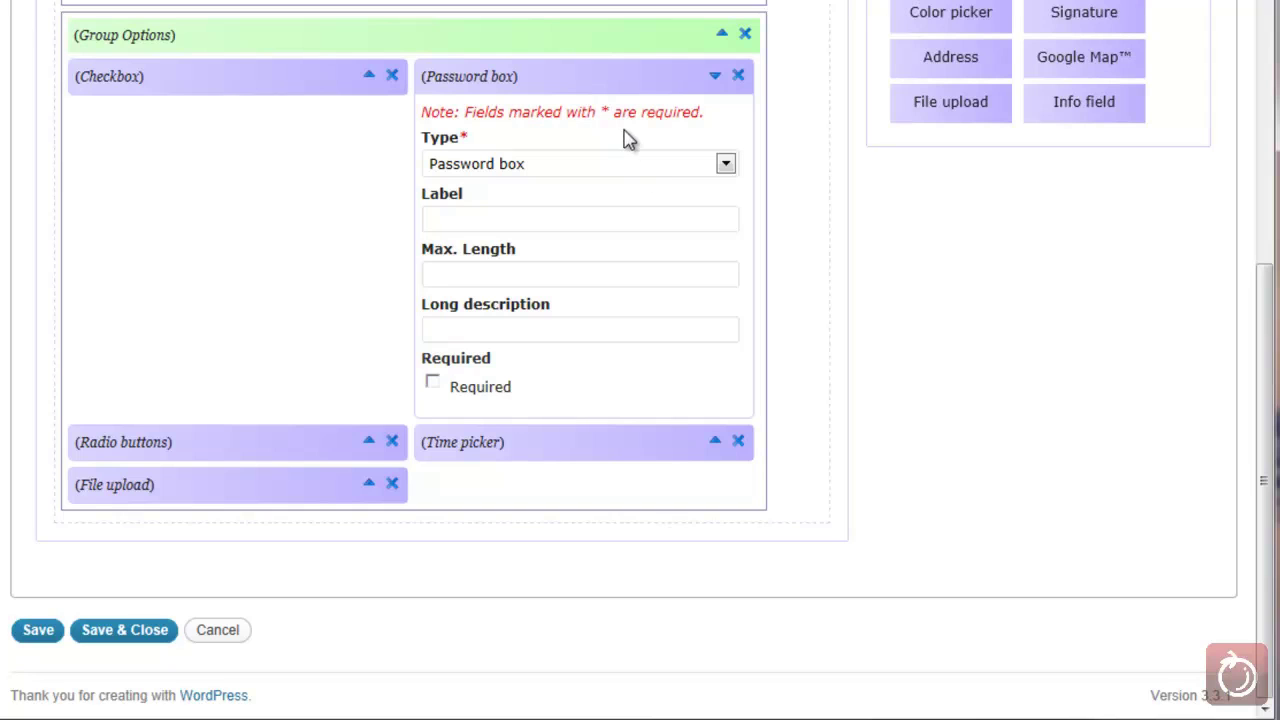
click(716, 78)
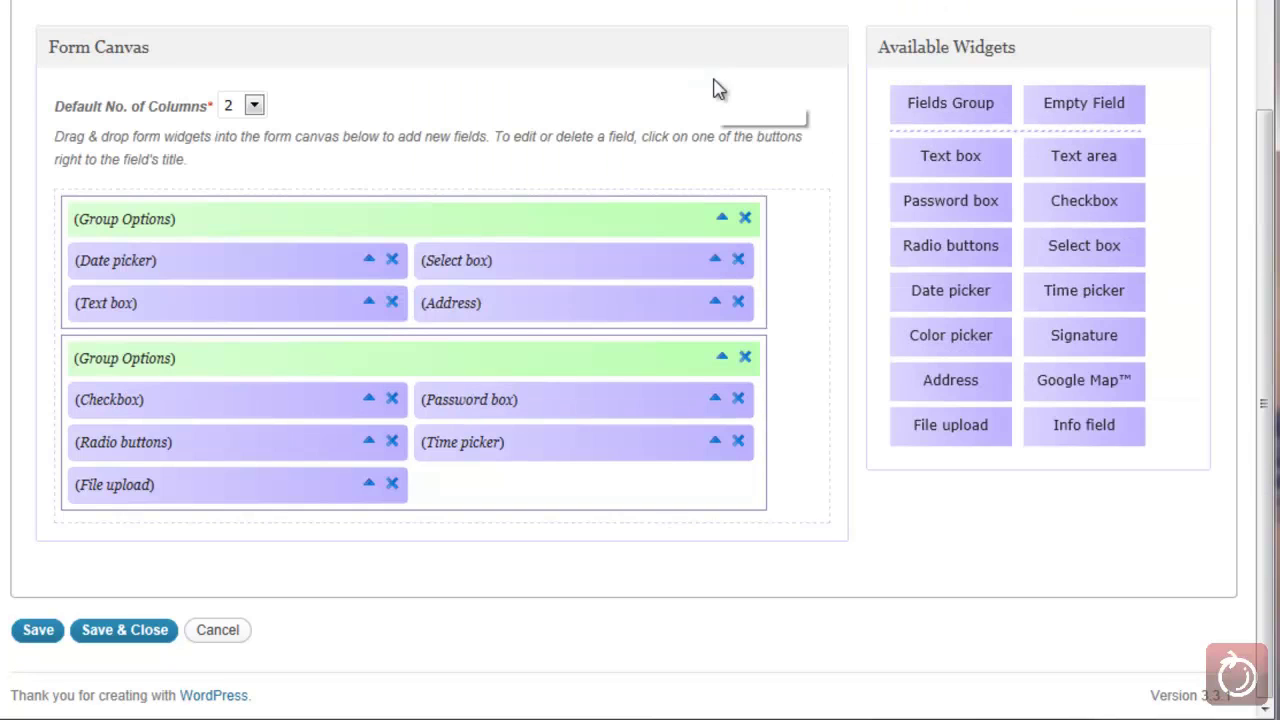
Review the Radio buttons field's settings, including Field Options, and collapse them again
click(369, 441)
scroll(563, 500, down, 2)
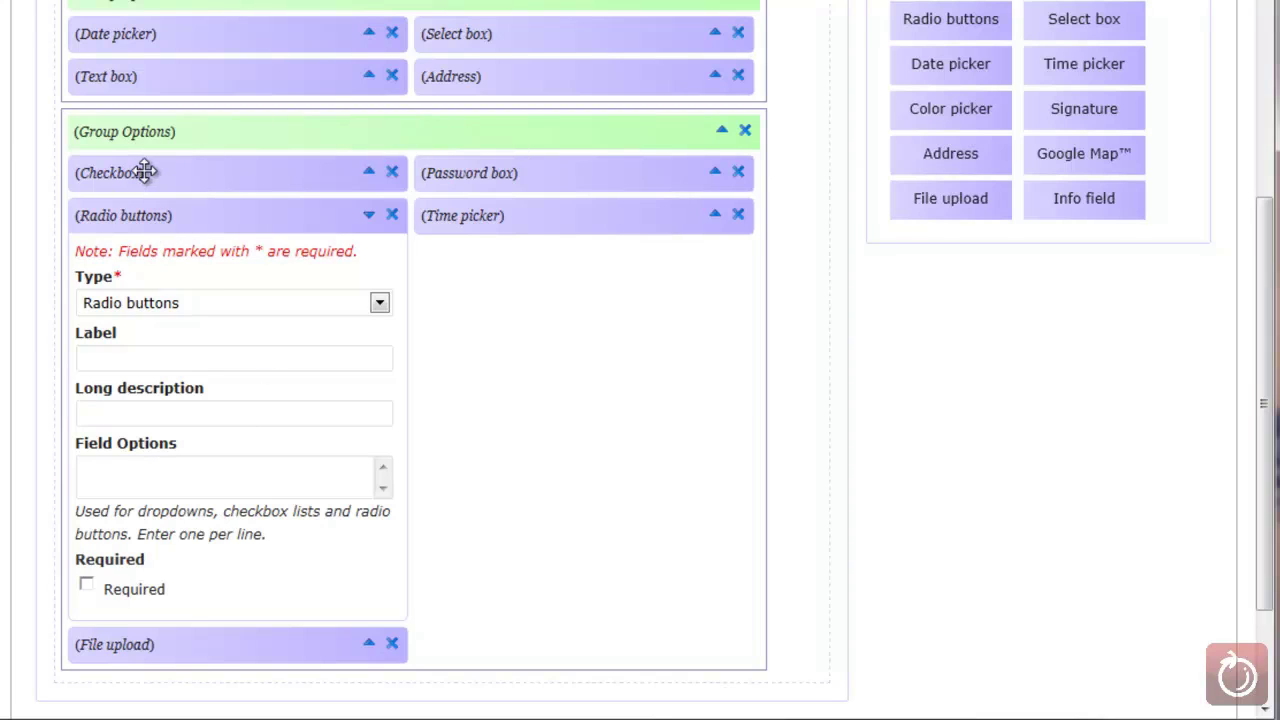
click(369, 215)
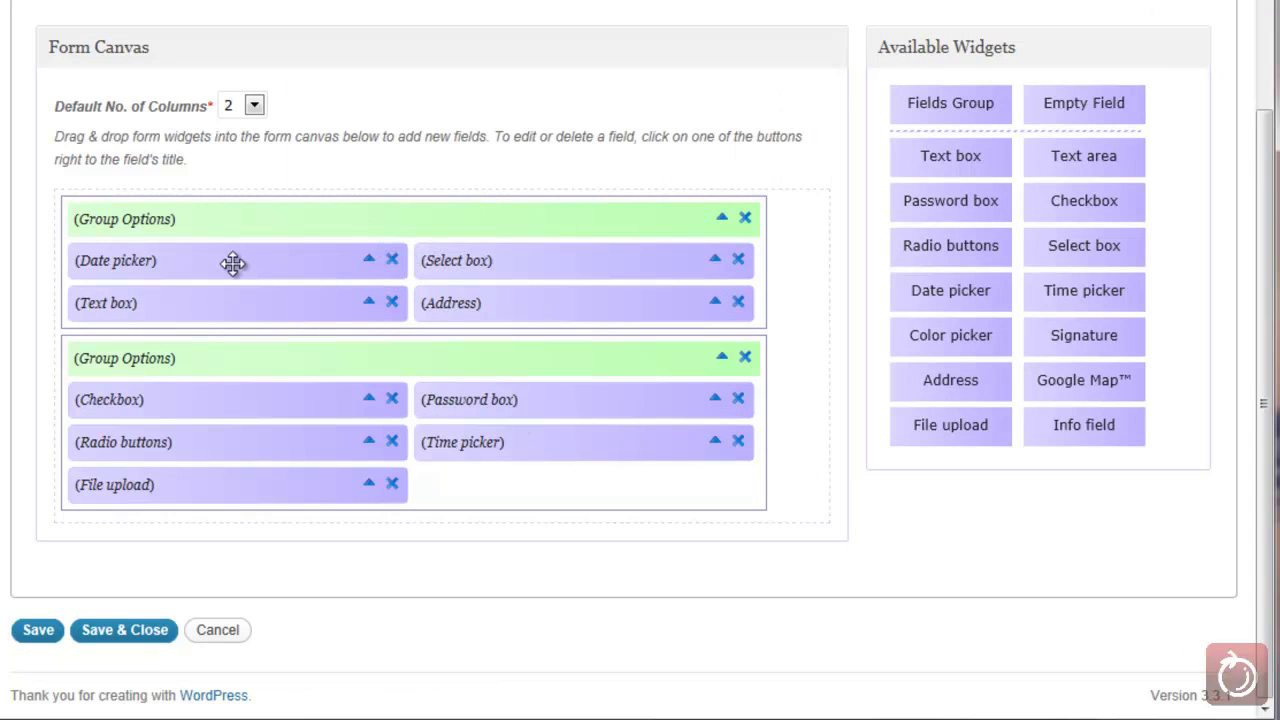
Review the Time picker field's label, long description and Required settings, and collapse them again
click(716, 442)
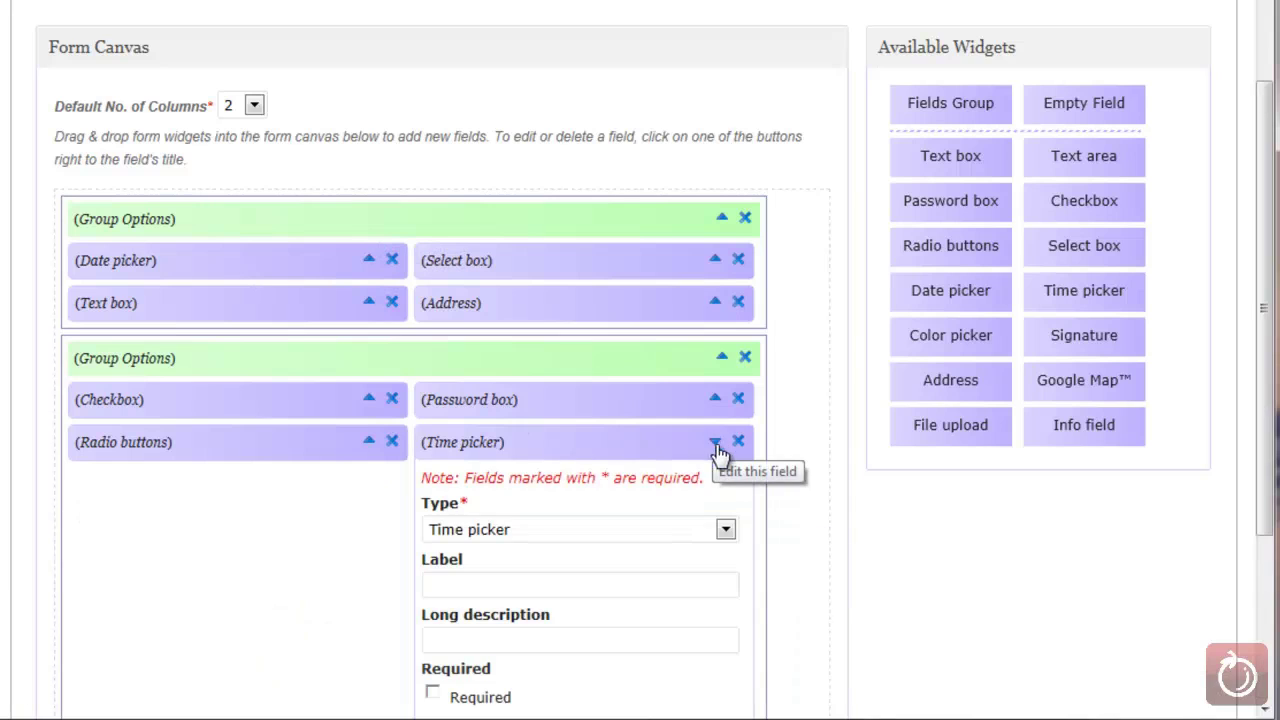
scroll(654, 532, down, 2)
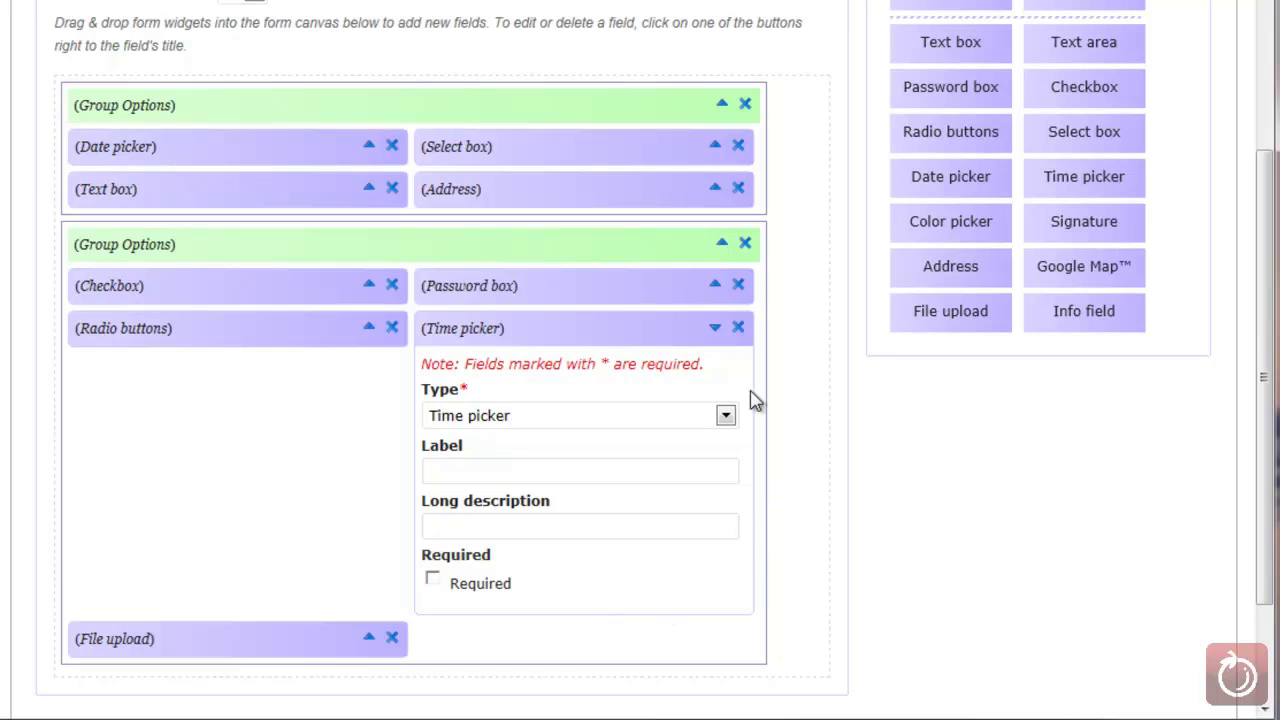
click(718, 330)
Review the File upload field's settings, including Accepted File Types, and collapse them again
click(370, 486)
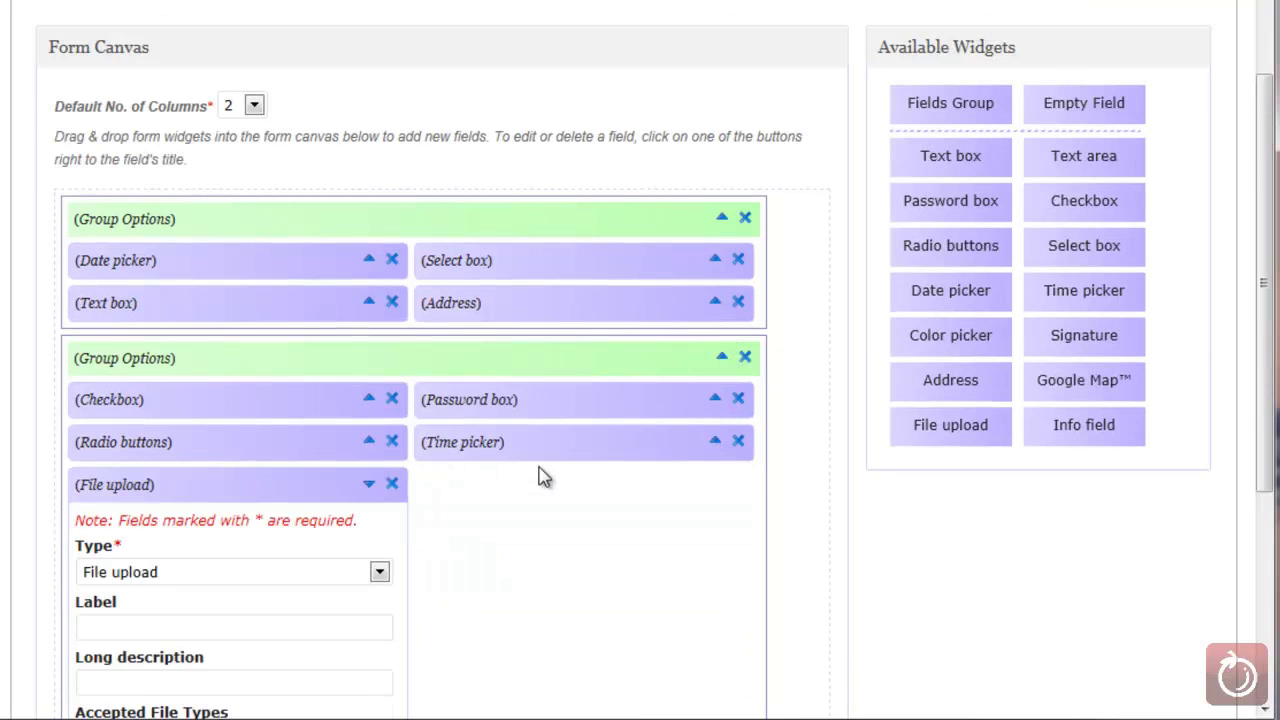
scroll(536, 474, down, 3)
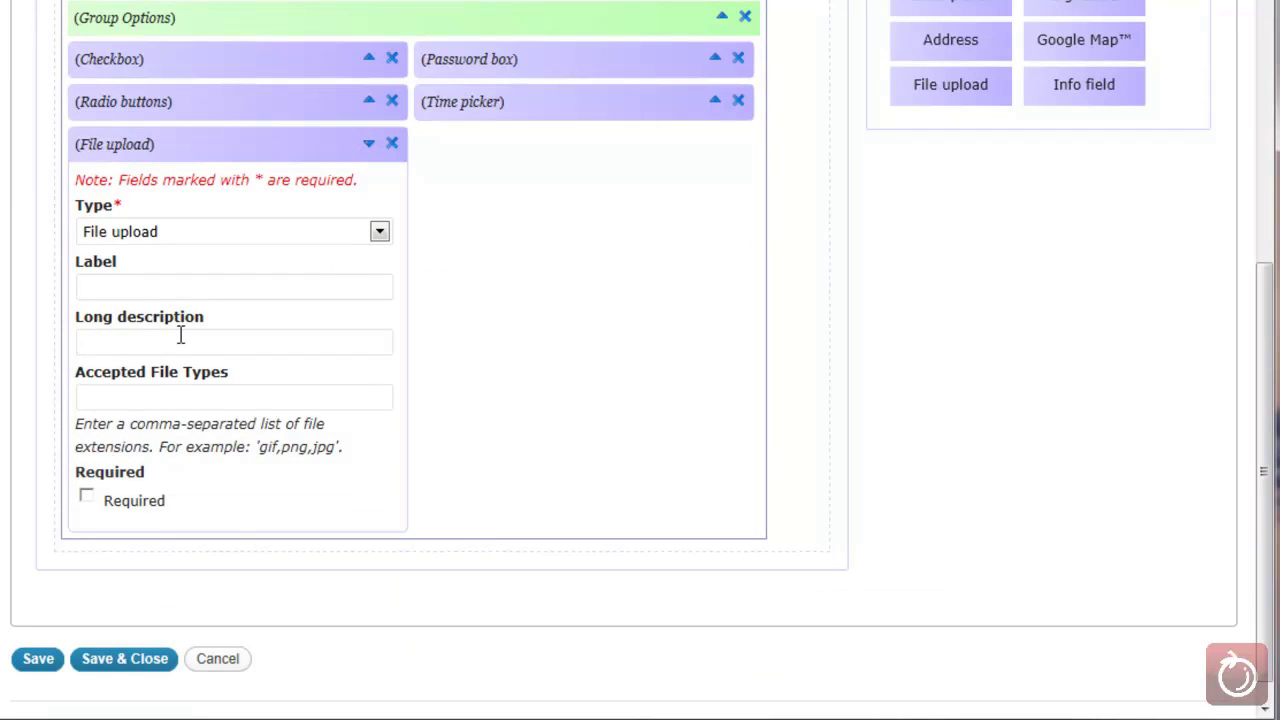
click(178, 398)
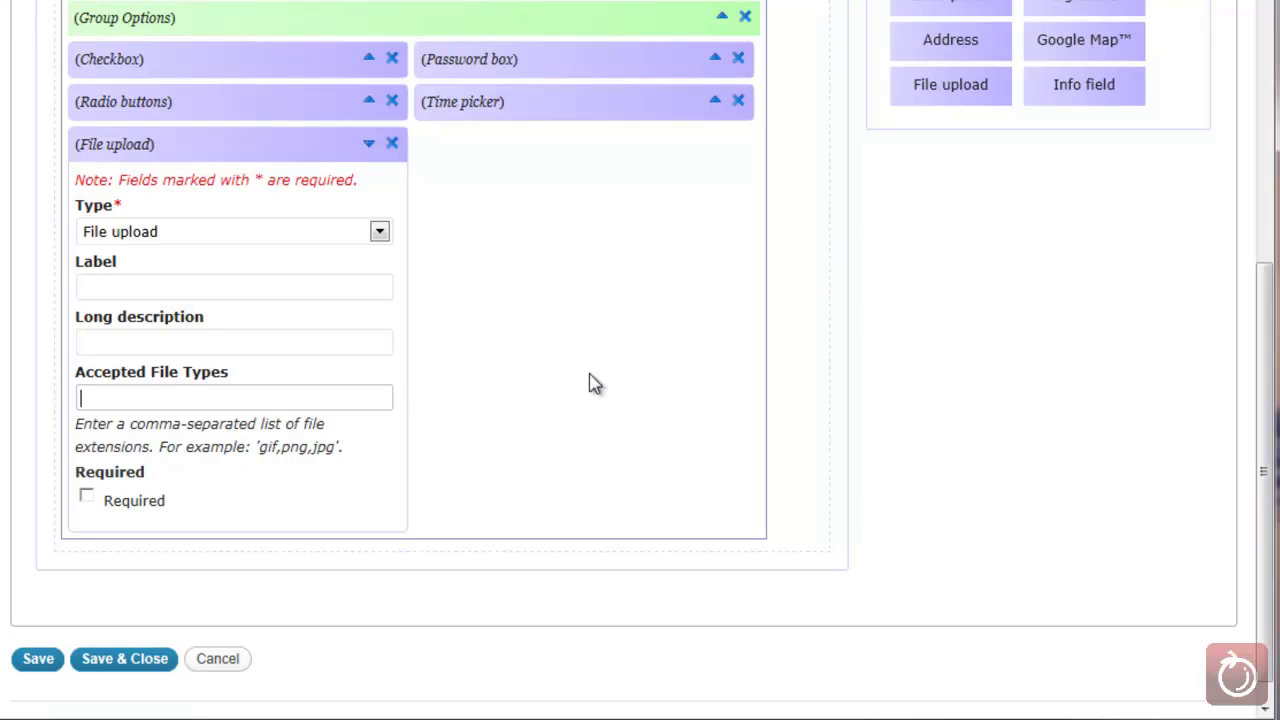
scroll(484, 372, up, 1)
click(369, 259)
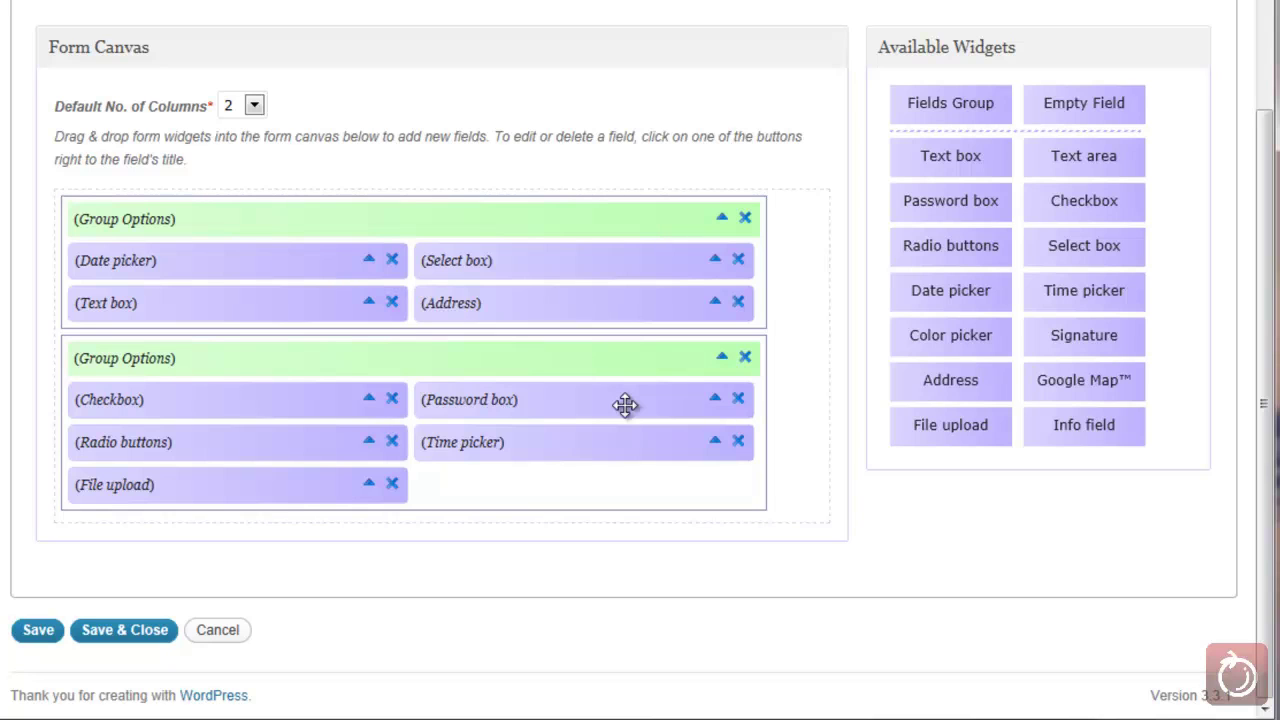
Open the form's notification settings to view the destination emails, sender, subject and body fields
scroll(625, 404, up, 1)
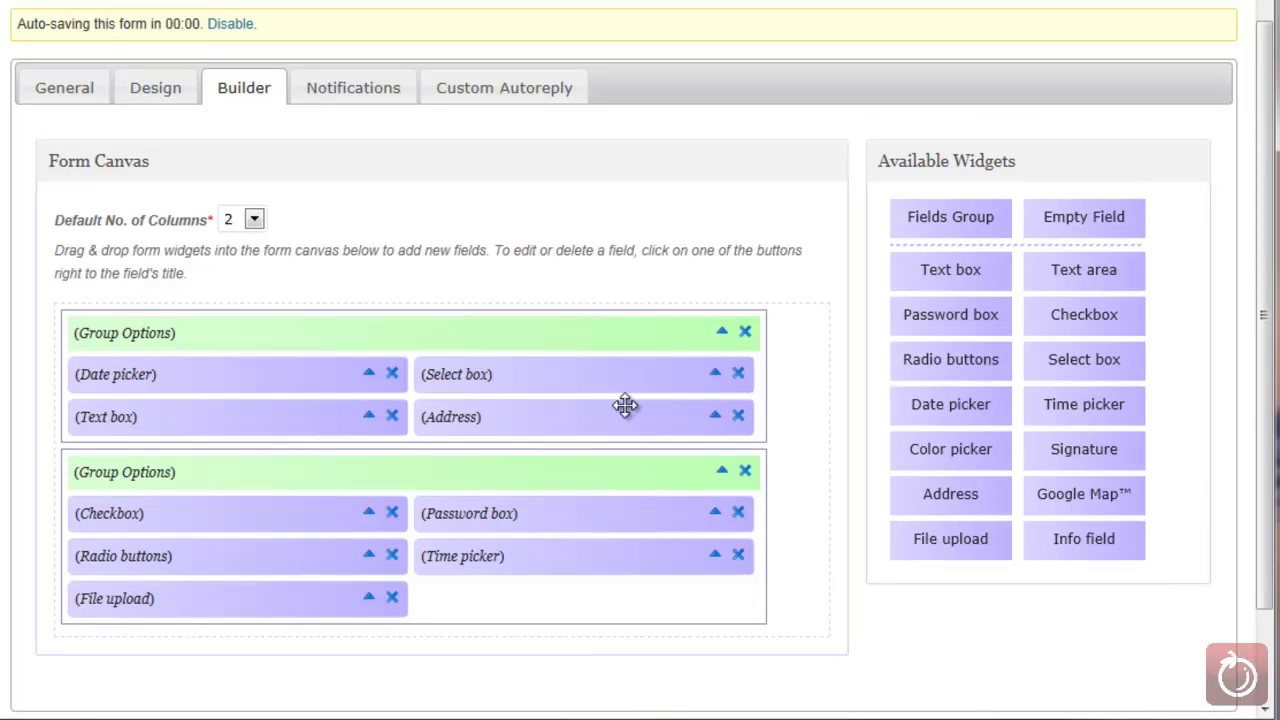
click(366, 98)
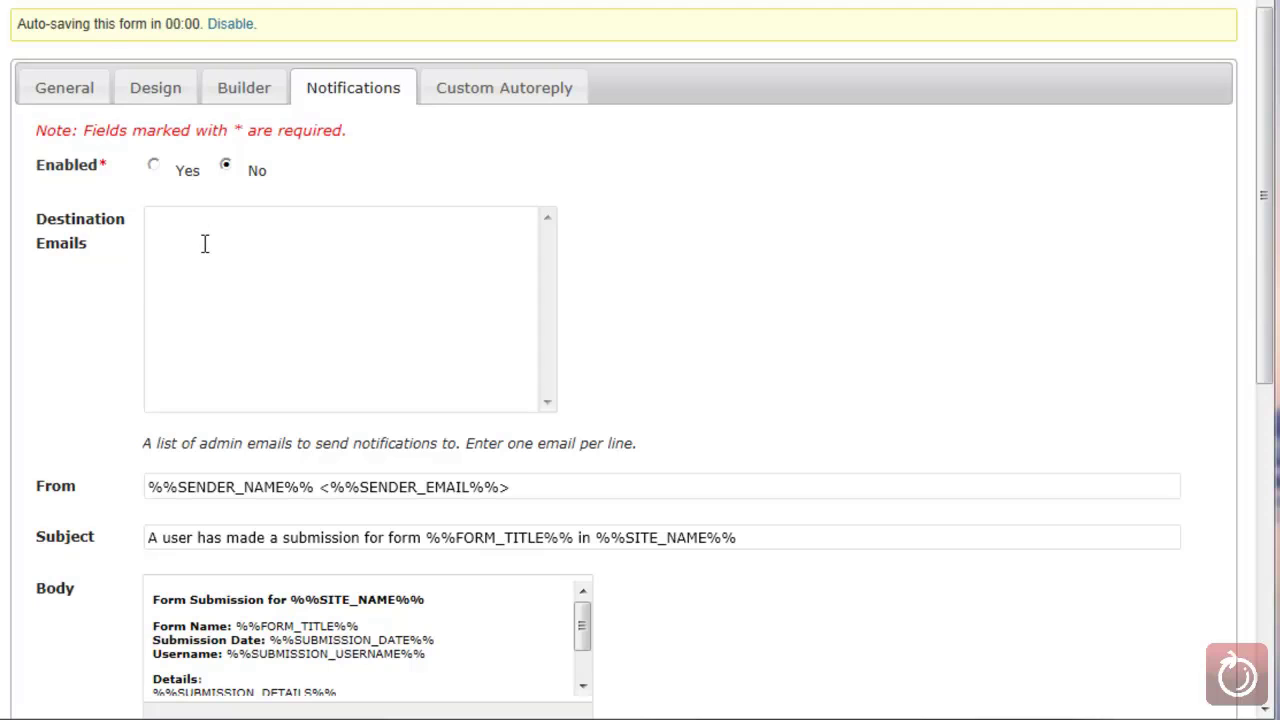
Review the notification's From, Subject and Body templates and the special tags that can be used in them
drag(1272, 292, 1266, 420)
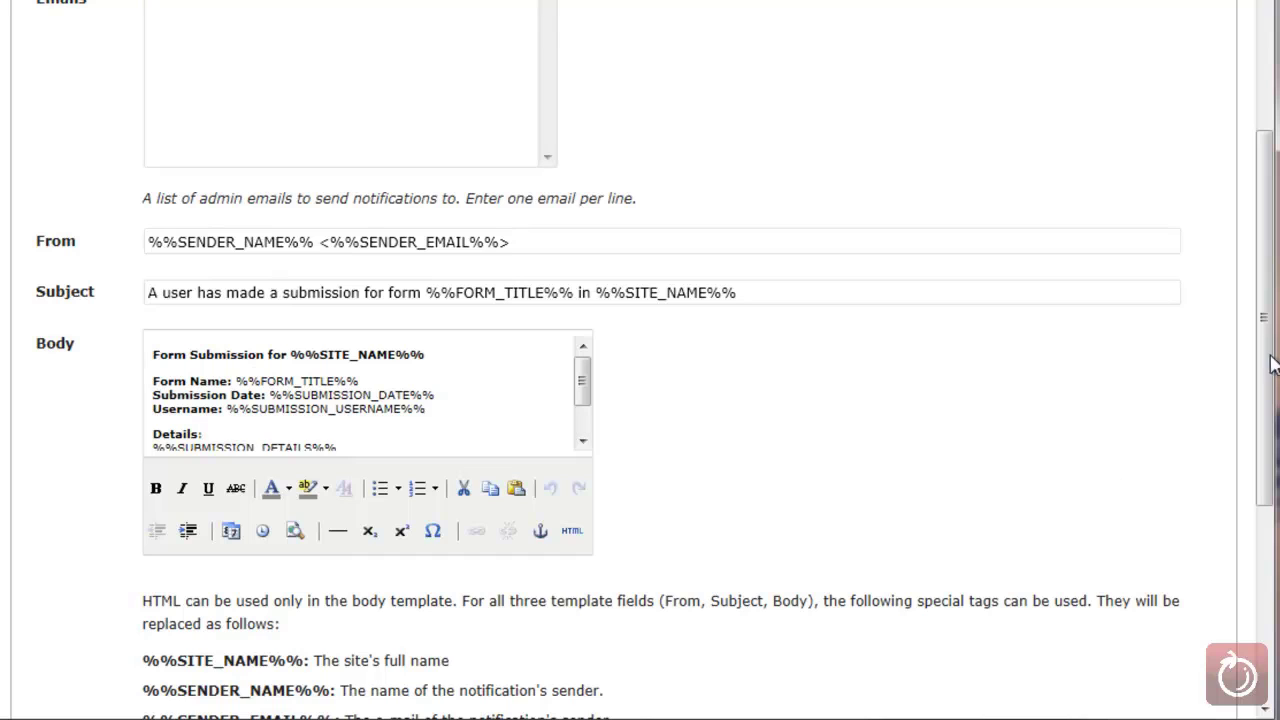
drag(1266, 380, 1148, 408)
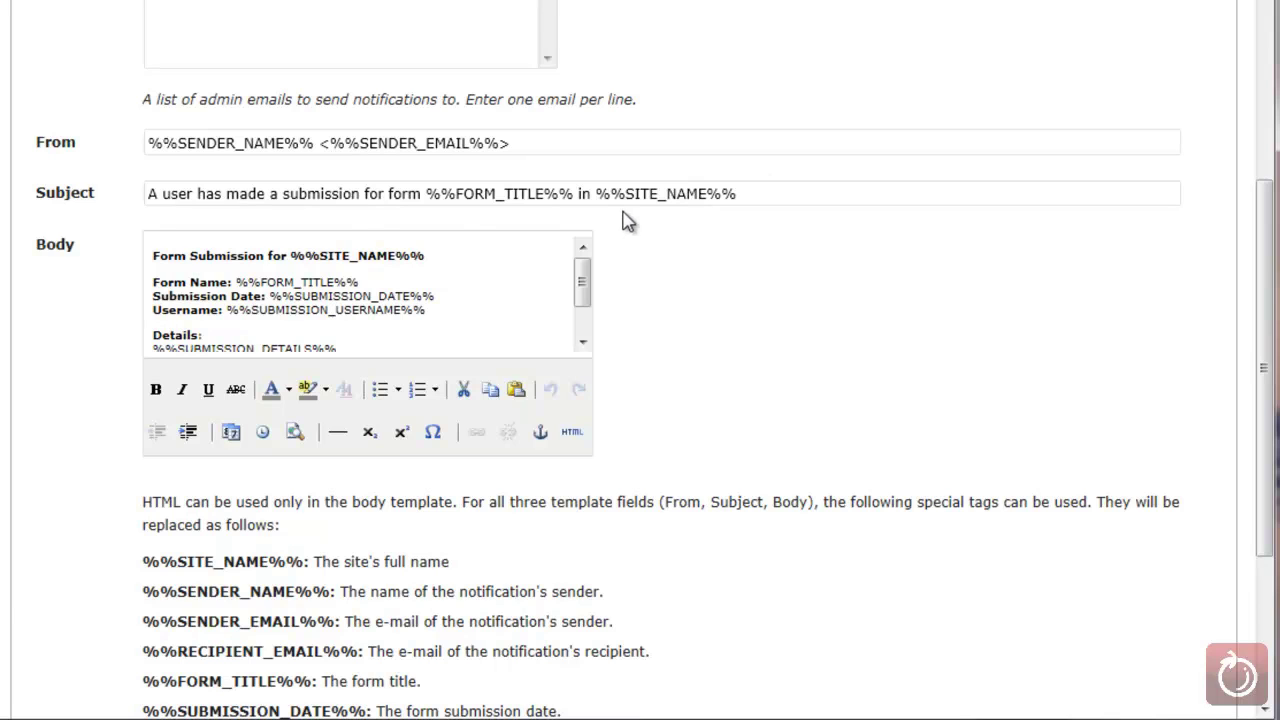
drag(1265, 330, 1252, 402)
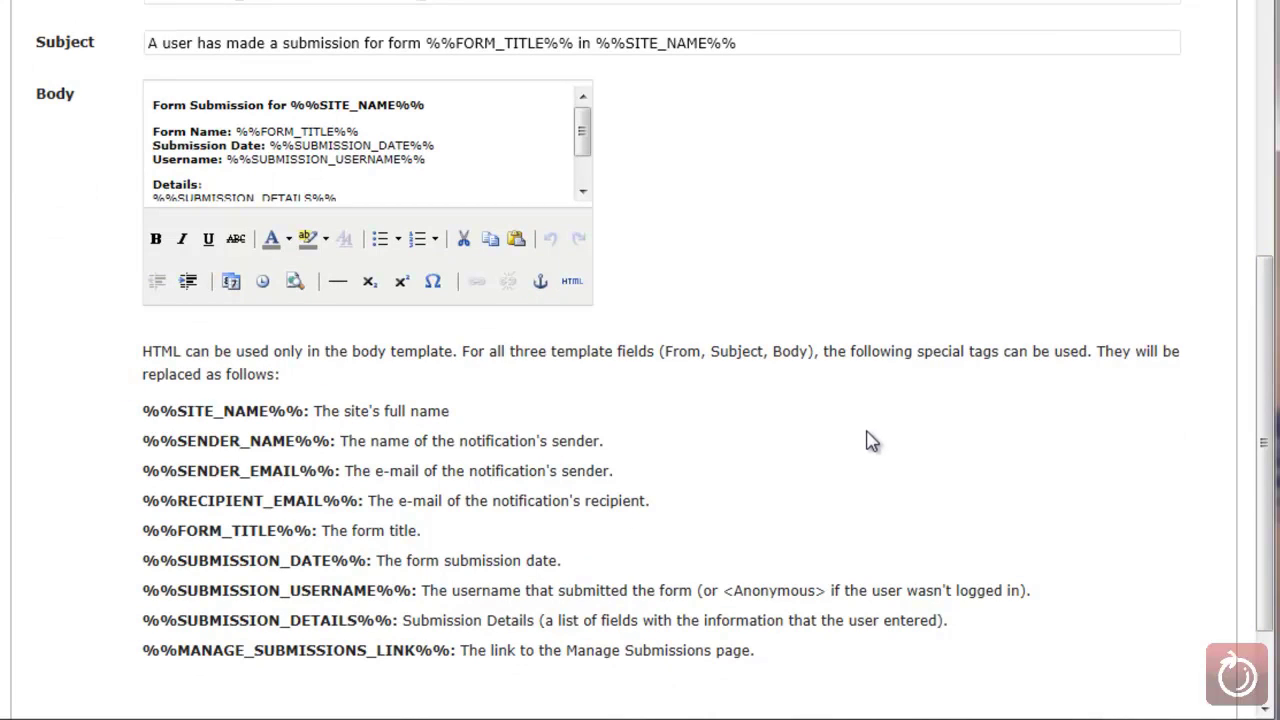
scroll(725, 488, up, 1)
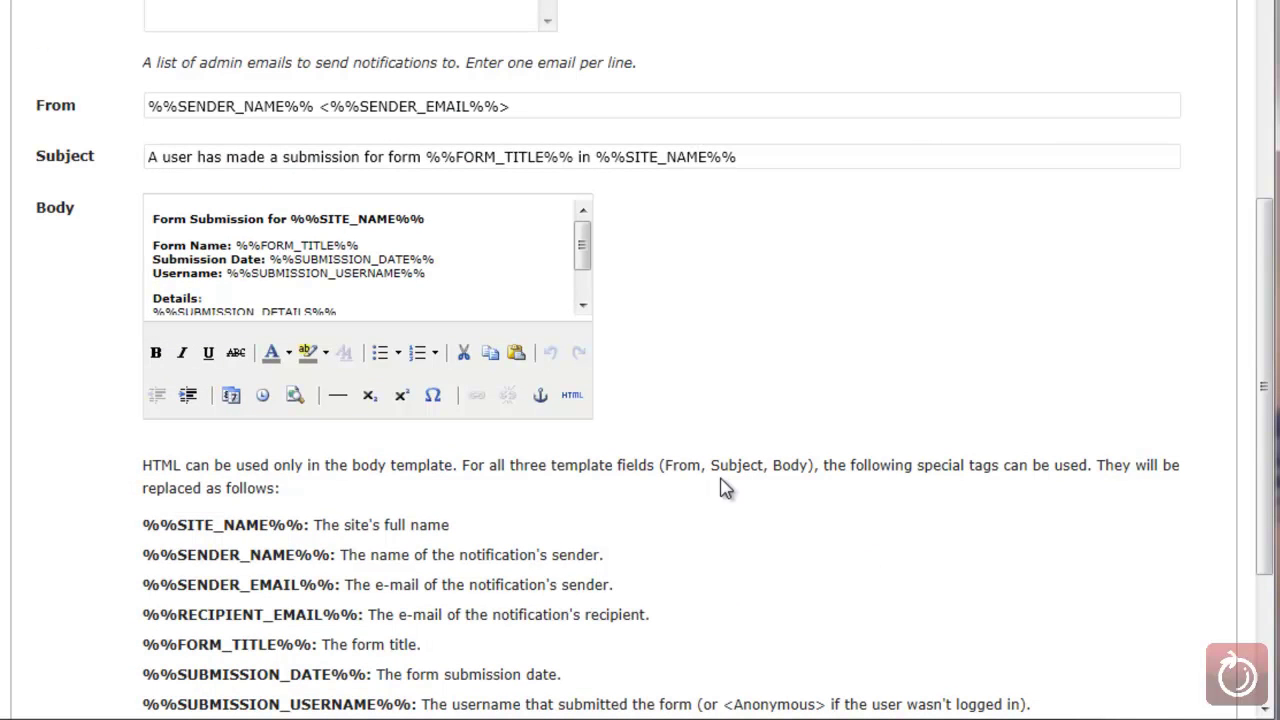
scroll(725, 488, up, 2)
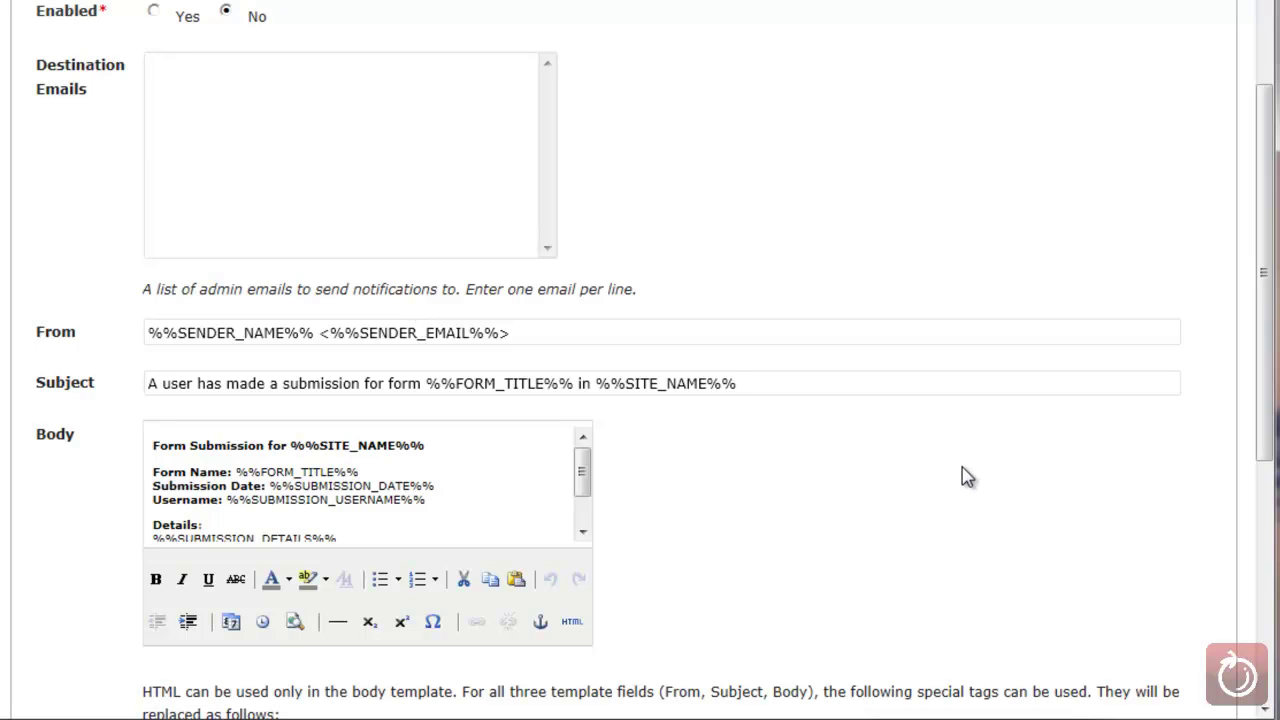
scroll(968, 480, up, 1)
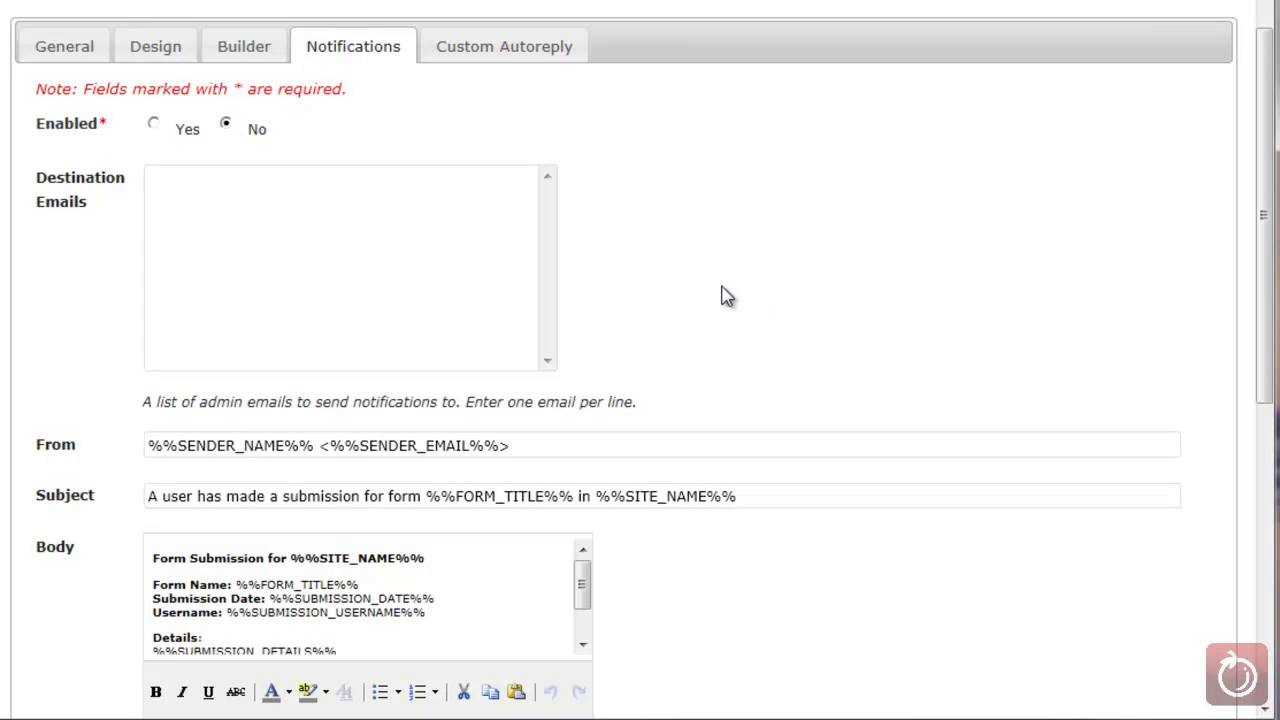
Open the form's custom autoreply settings and review the e-mail field, From, Subject and Body templates and special tags
click(543, 57)
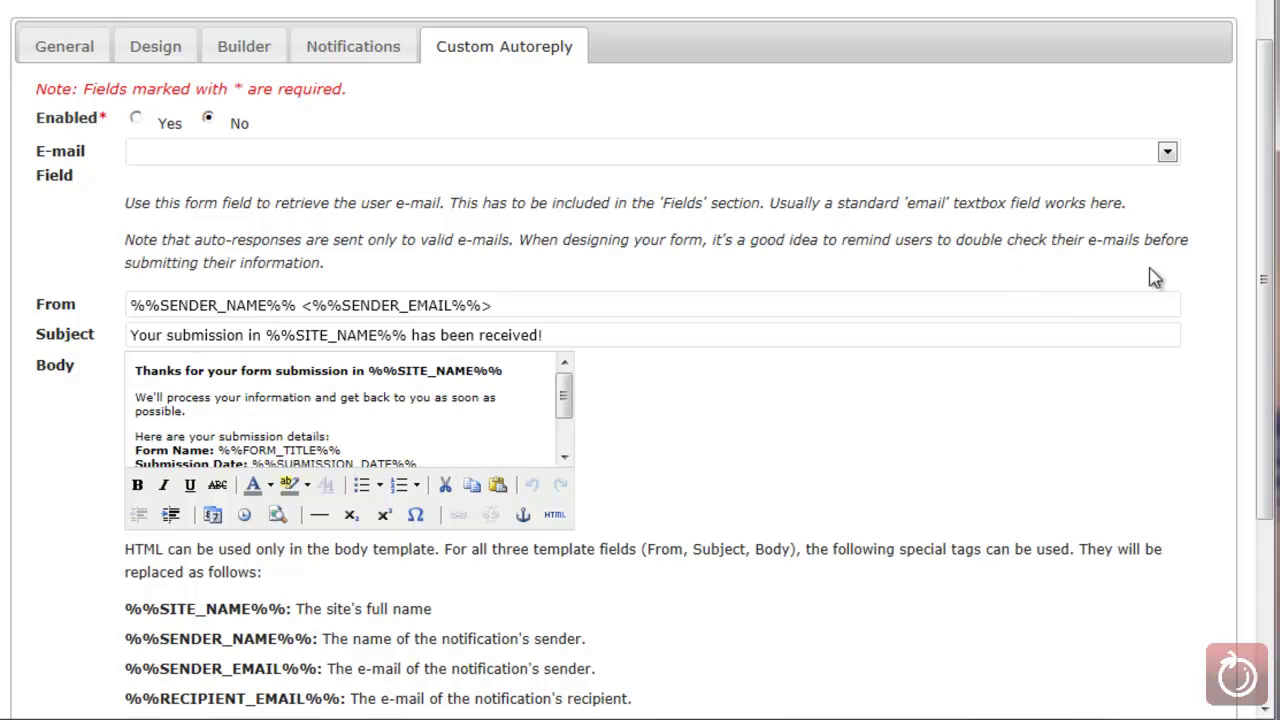
drag(1262, 240, 1218, 413)
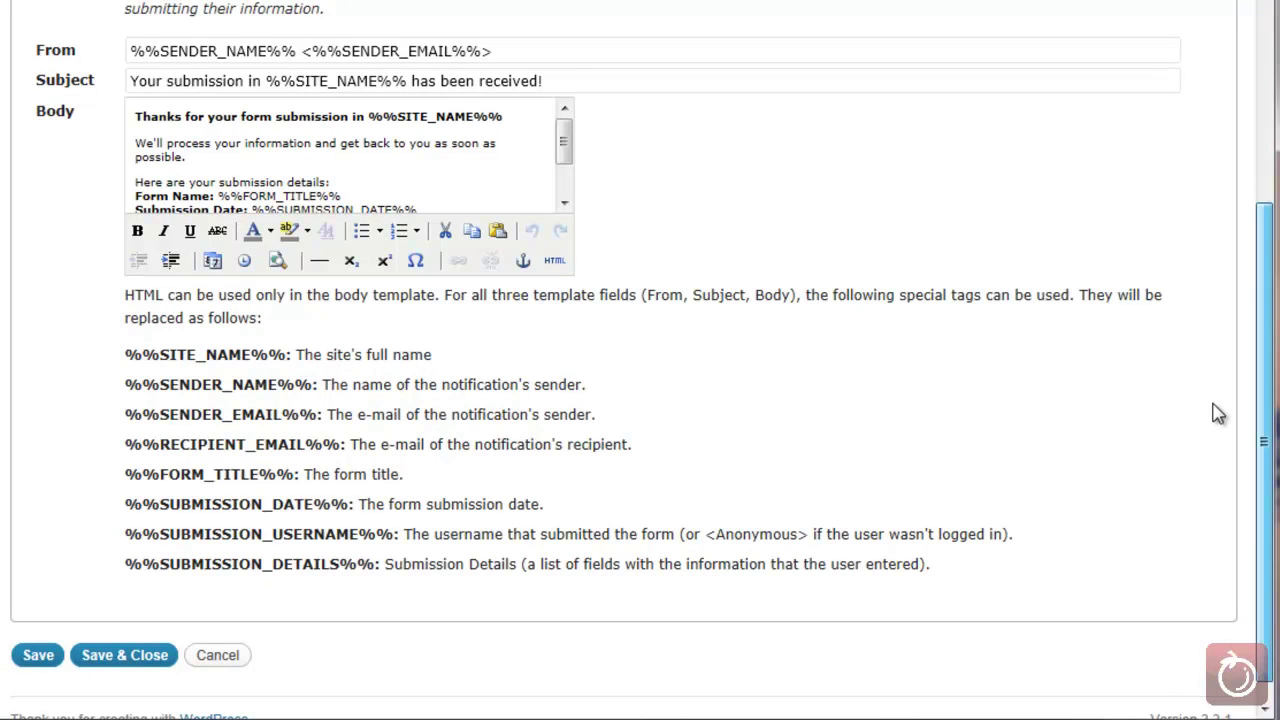
drag(1218, 413, 1198, 120)
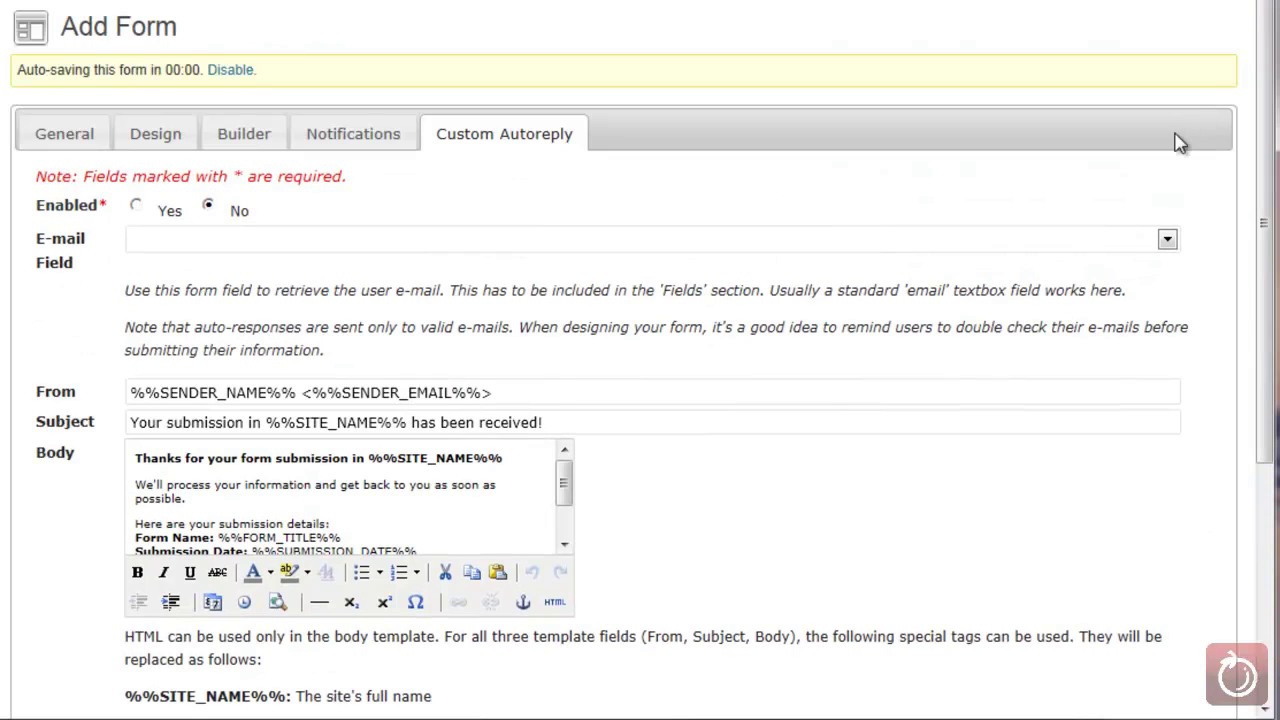
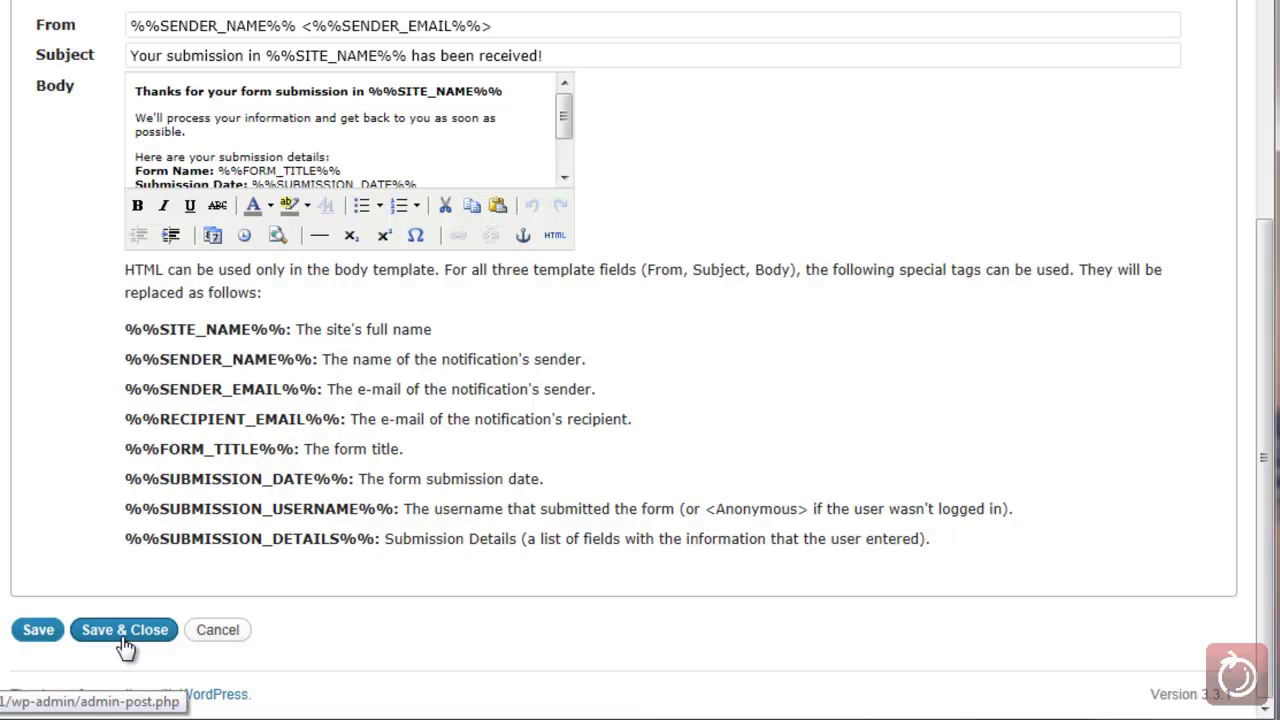
Save the form and look over its general settings, from Main Settings down to WordPress Posts Integration
click(35, 633)
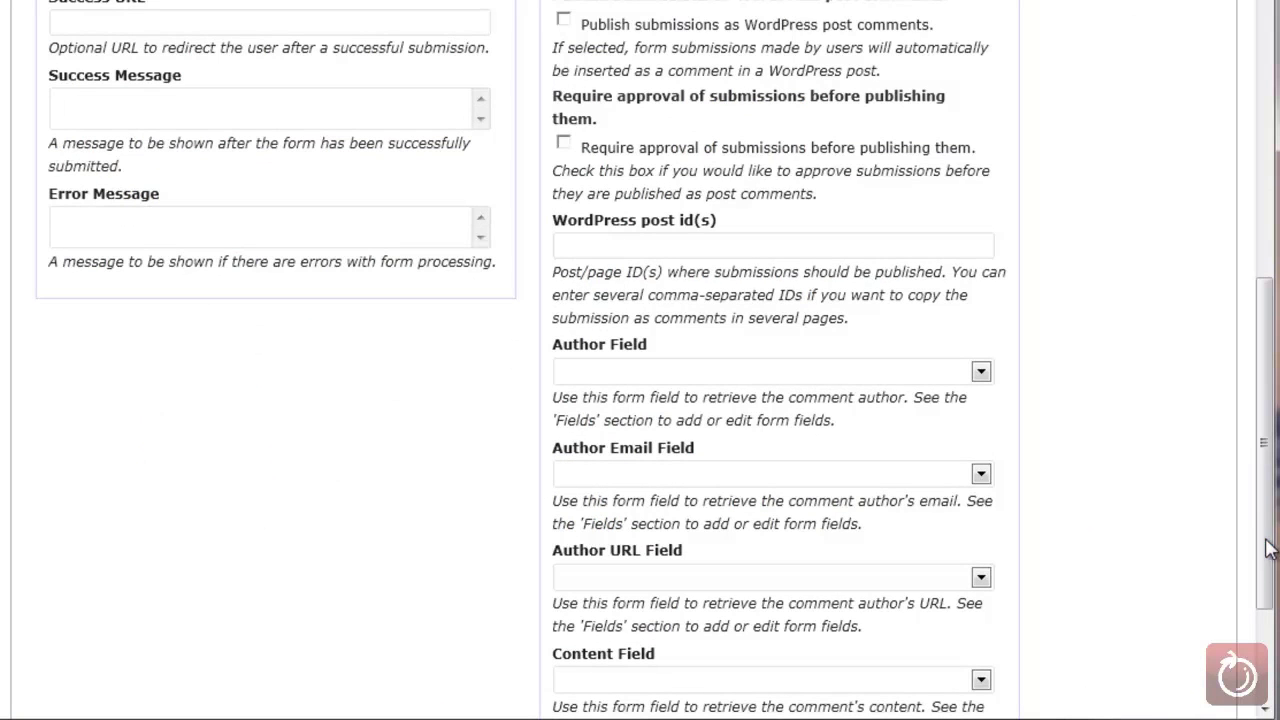
drag(1268, 548, 1206, 183)
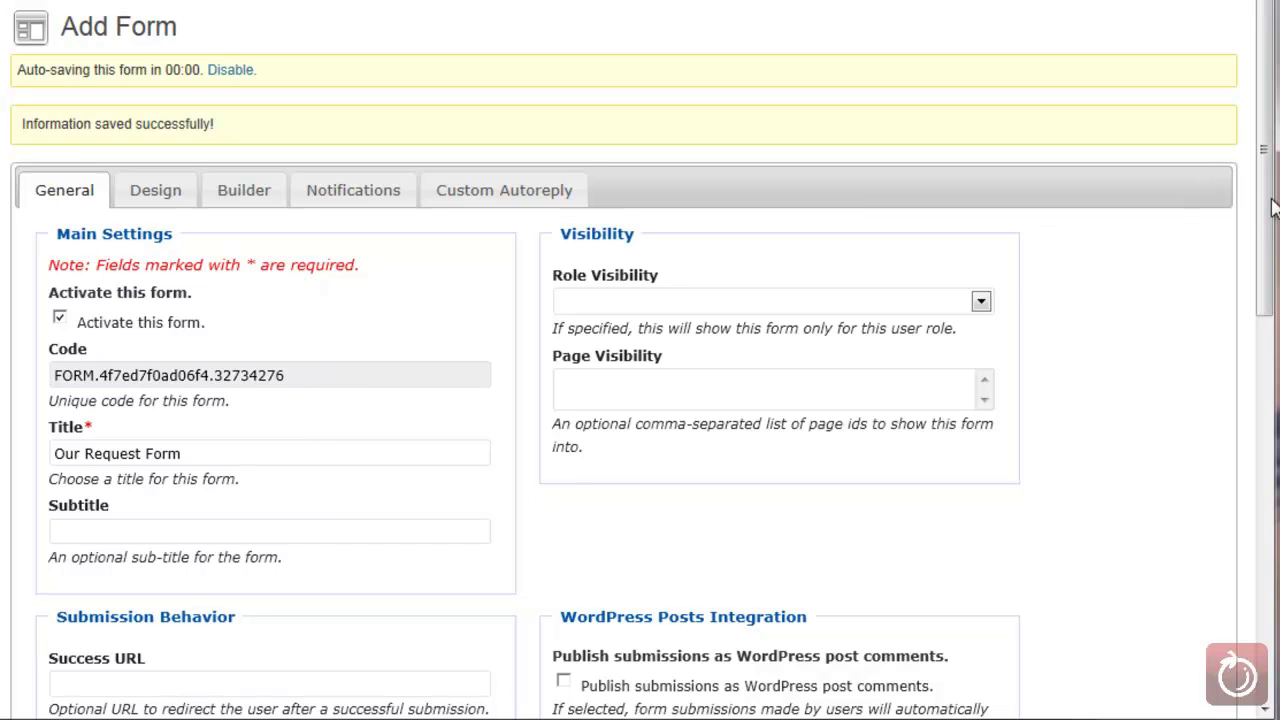
drag(1273, 207, 1173, 622)
right_click(570, 681)
click(473, 649)
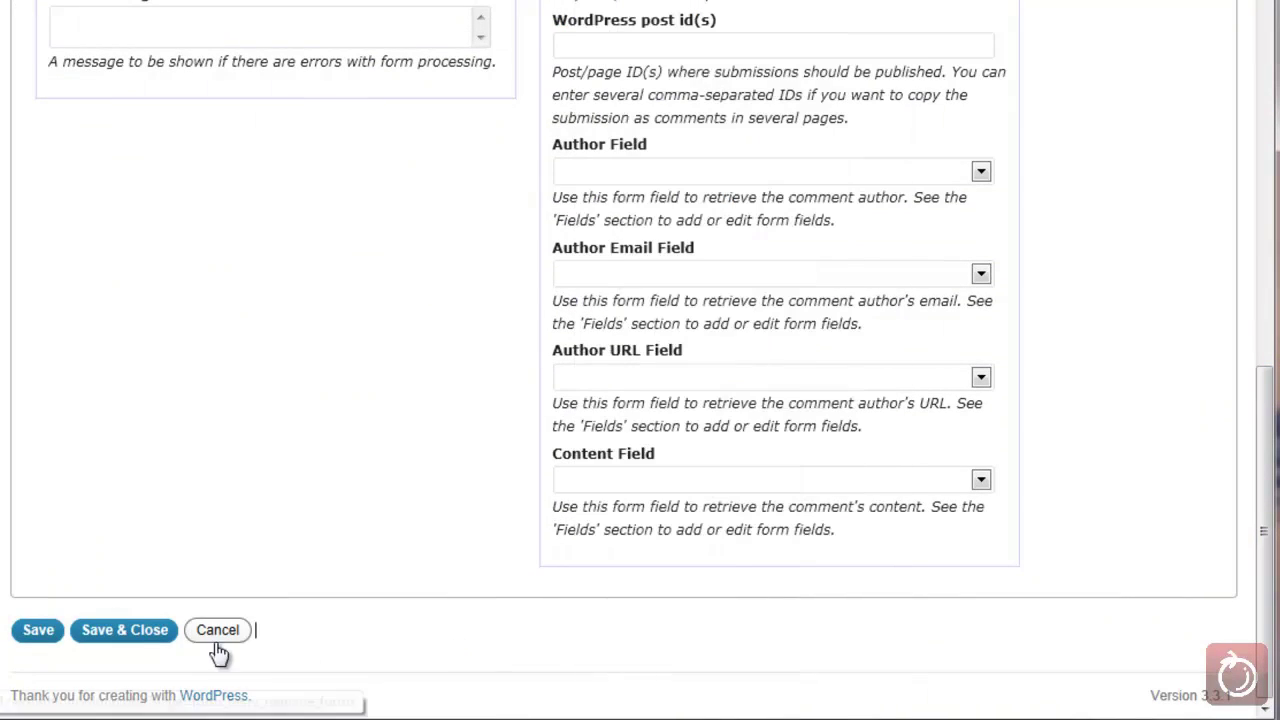
Save and close the form, and locate Our Request Form with its row actions in the forms list
click(143, 645)
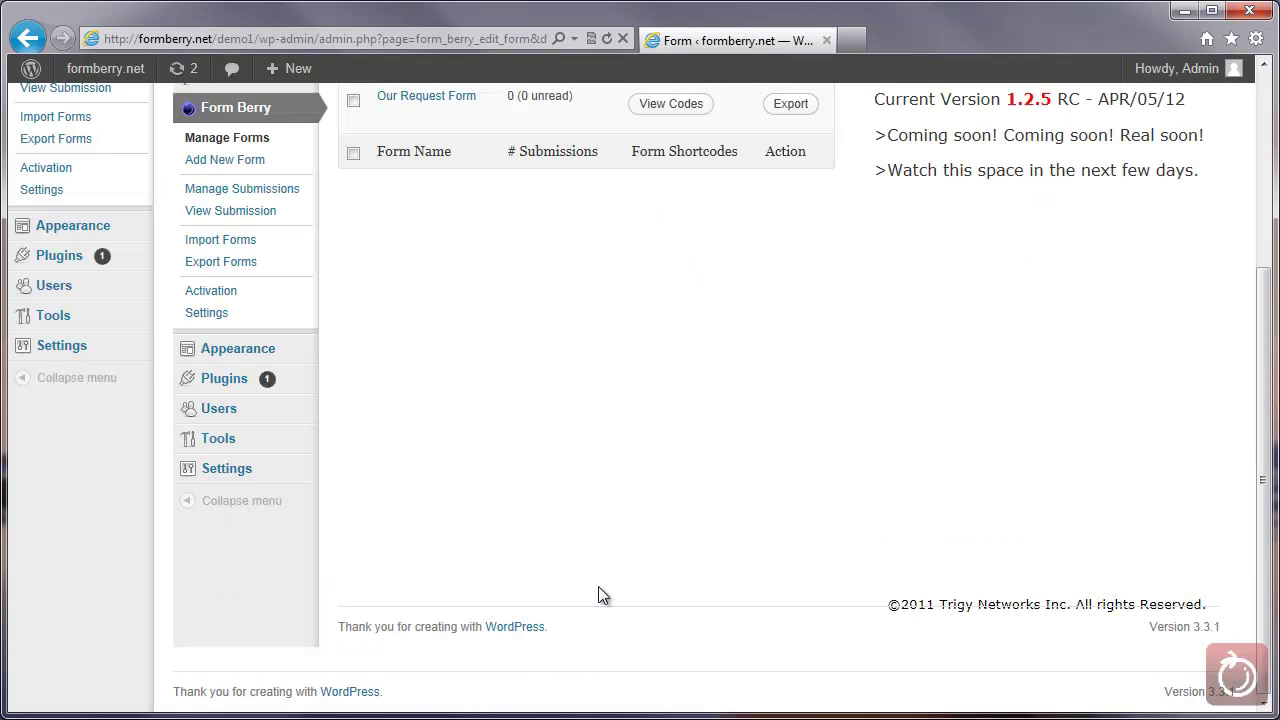
scroll(597, 520, up, 5)
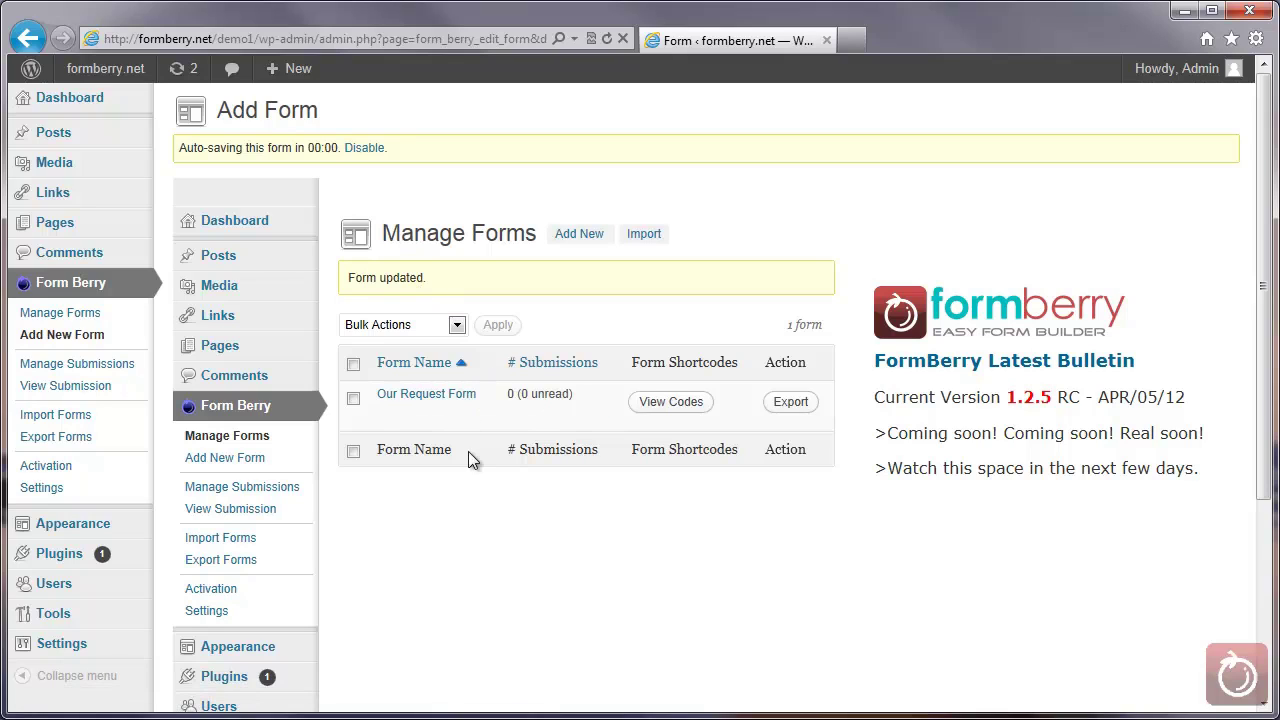
mouse_move(410, 407)
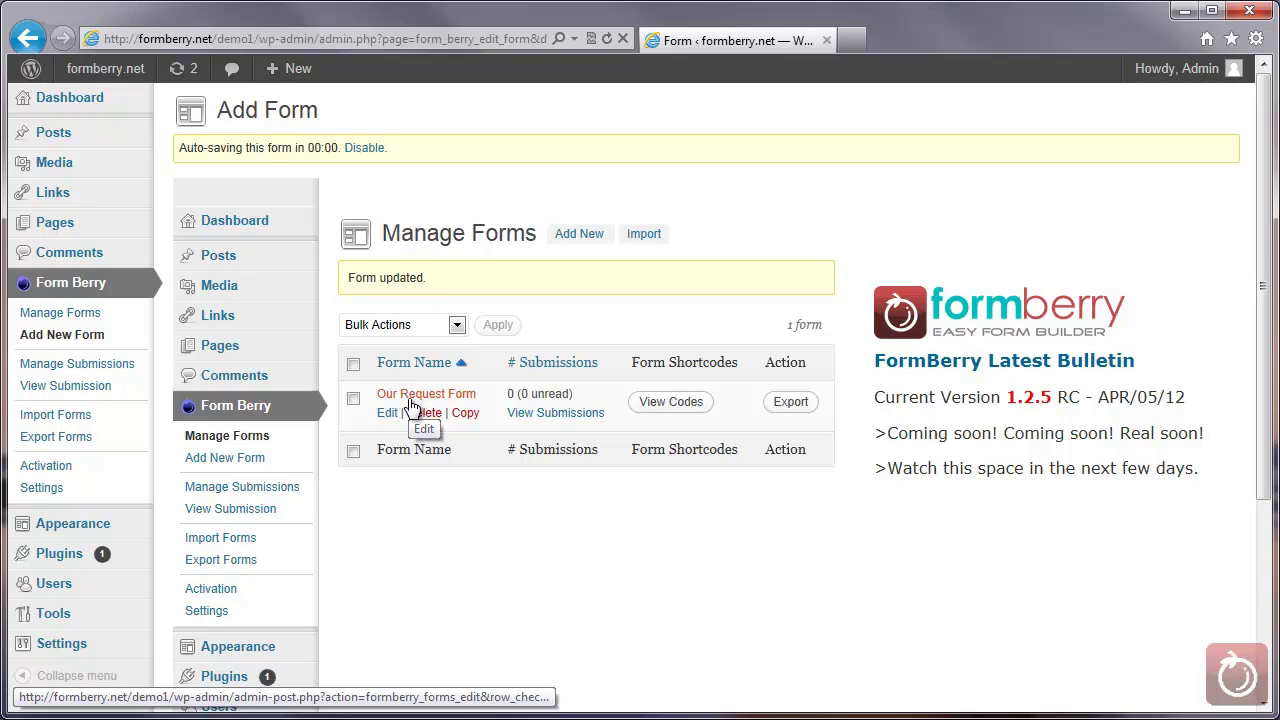